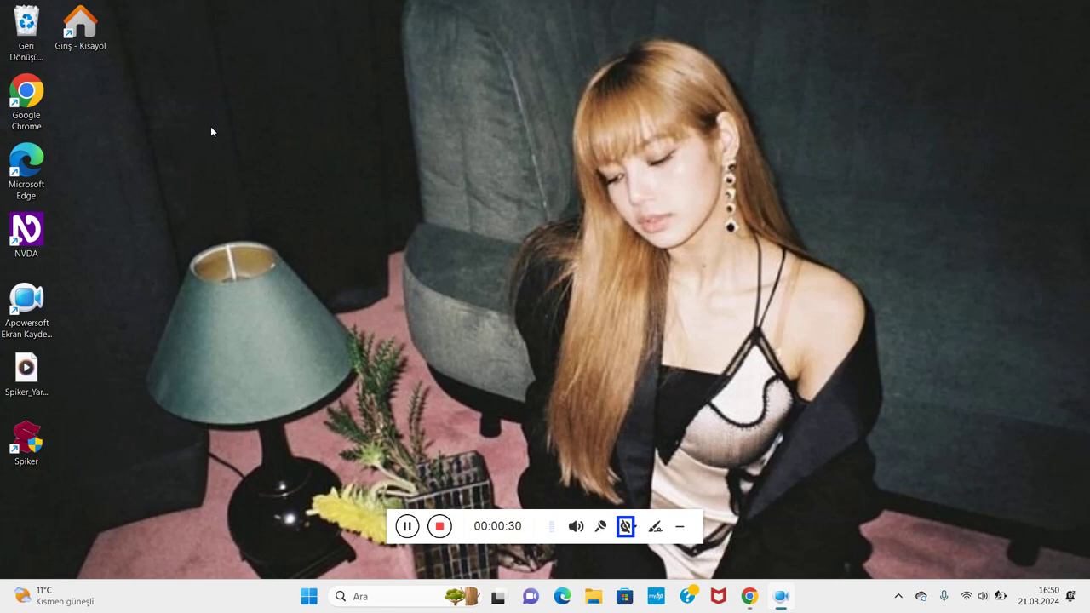
Launch Spiker from its desktop shortcut and close the dialog that opens
{"action": "key", "text": "Down"}
{"action": "key", "text": "Down"}
{"action": "key", "text": "Down"}
{"action": "key", "text": "Up"}
{"action": "key", "text": "Down"}
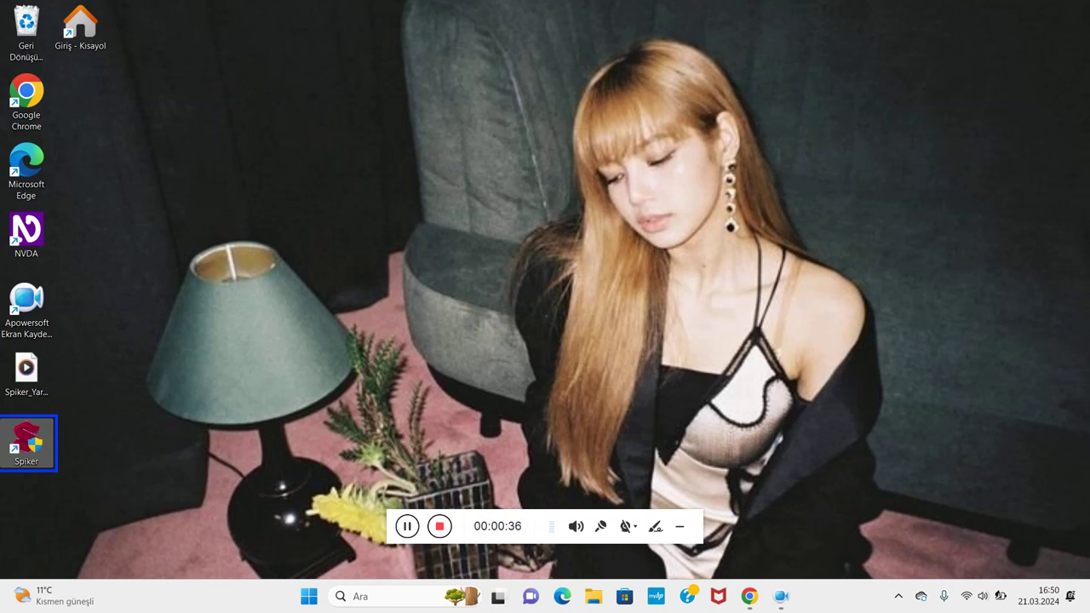
{"action": "key", "text": "Return"}
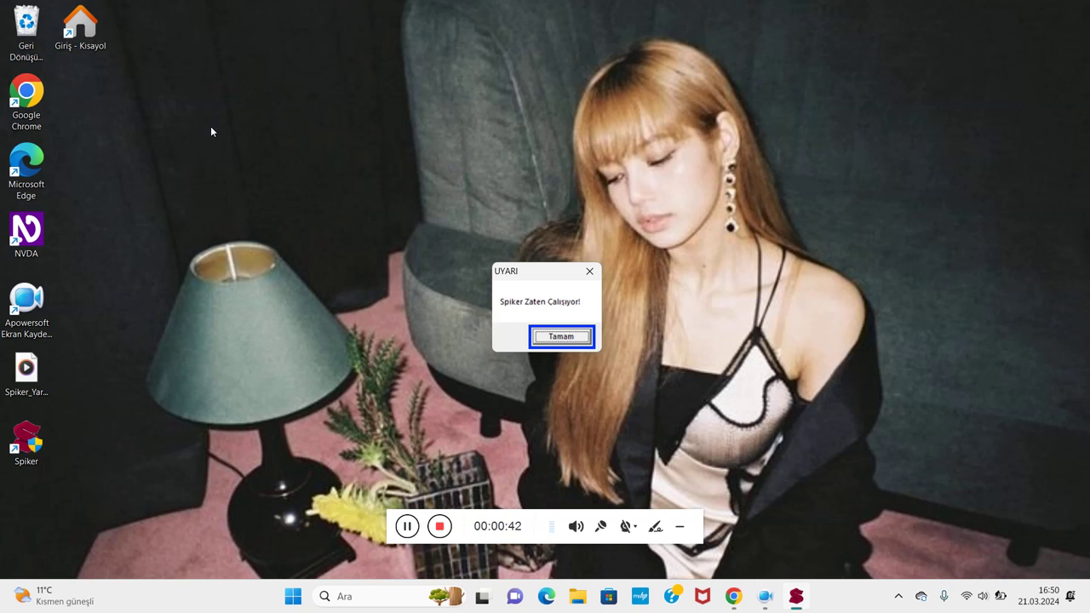
{"action": "key", "text": "Return"}
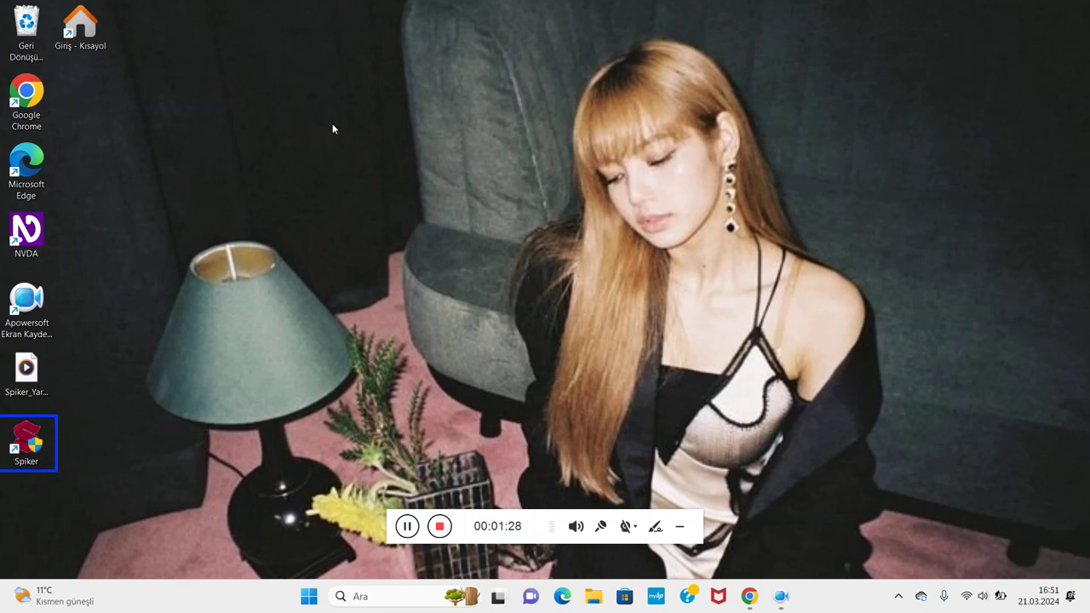
{"action": "left_click", "coordinate": [322, 75]}
{"action": "key", "text": "super+Tab"}
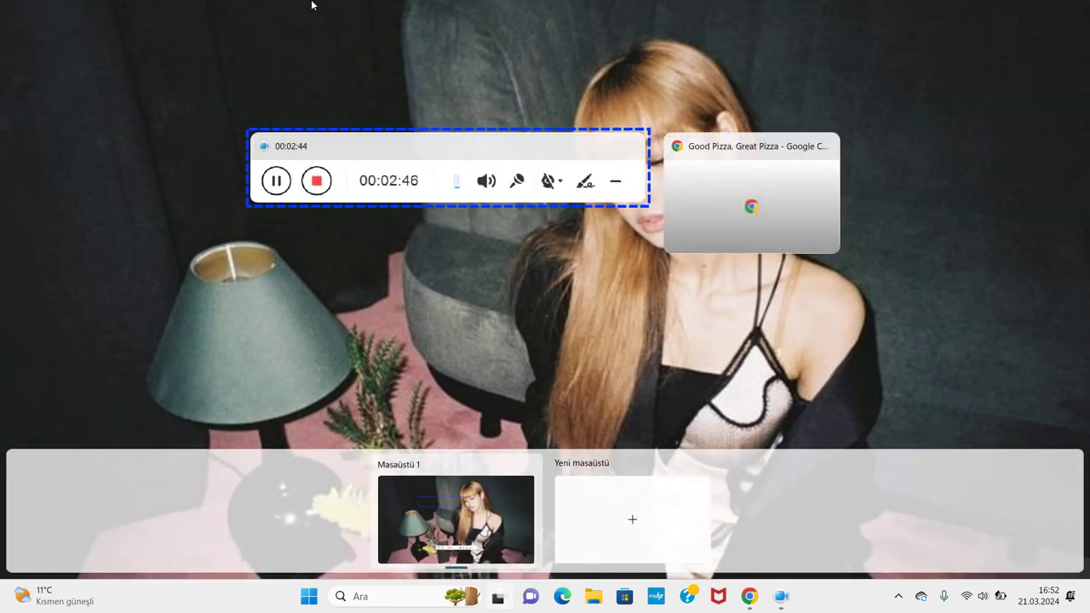
{"action": "key", "text": "Escape"}
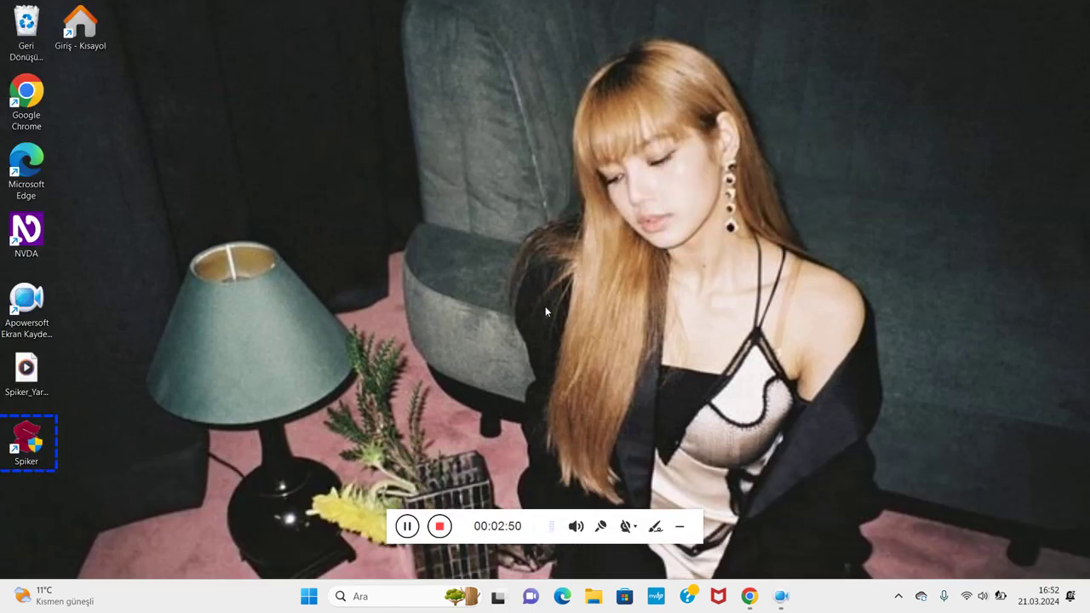
Open the NVDA settings and show the Konuşma category
{"action": "key", "text": "Insert+n"}
{"action": "key", "text": "Down"}
{"action": "key", "text": "Right"}
{"action": "key", "text": "Return"}
{"action": "key", "text": "Down"}
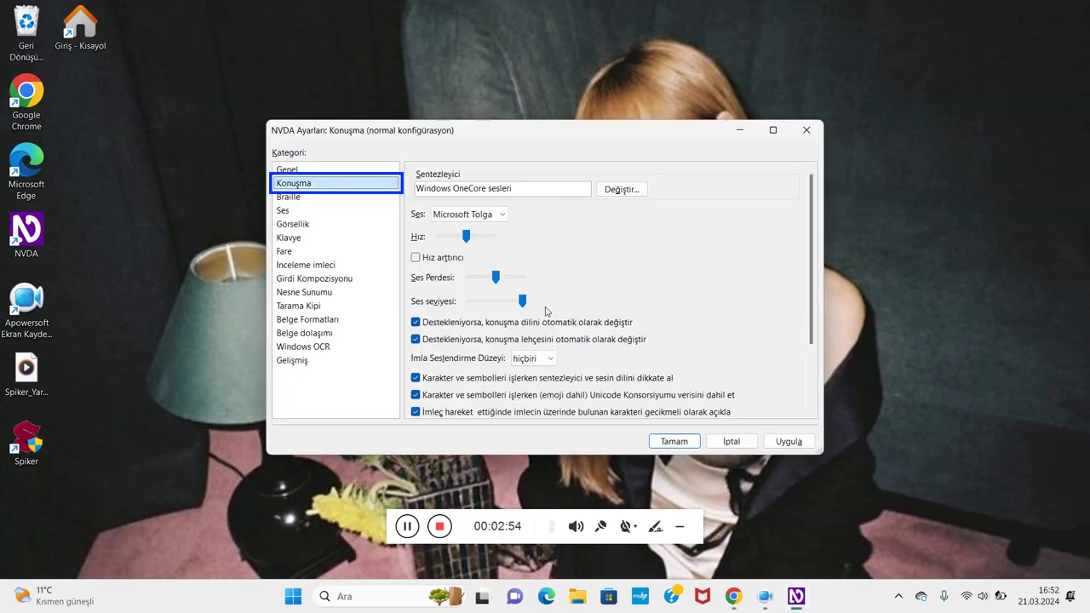
Change NVDA's speech synthesizer to Microsoft Speech API version 5
{"action": "key", "text": "Tab"}
{"action": "key", "text": "Tab"}
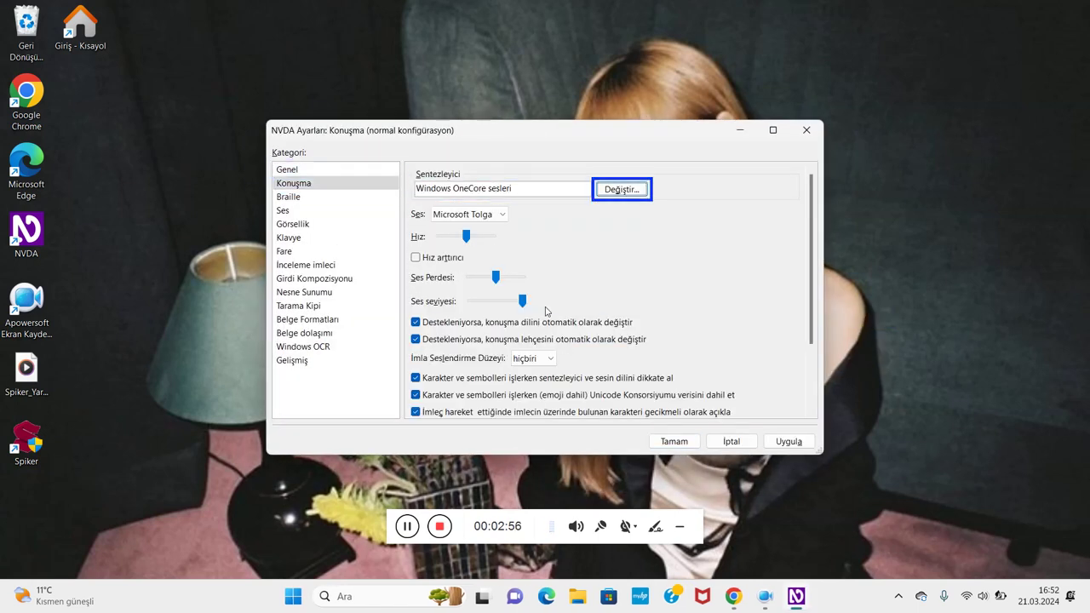
{"action": "key", "text": "Return"}
{"action": "key", "text": "Up"}
{"action": "key", "text": "Up"}
{"action": "key", "text": "Up"}
{"action": "key", "text": "Up"}
{"action": "key", "text": "Up"}
{"action": "key", "text": "Down"}
{"action": "key", "text": "Down"}
{"action": "key", "text": "Down"}
{"action": "key", "text": "Down"}
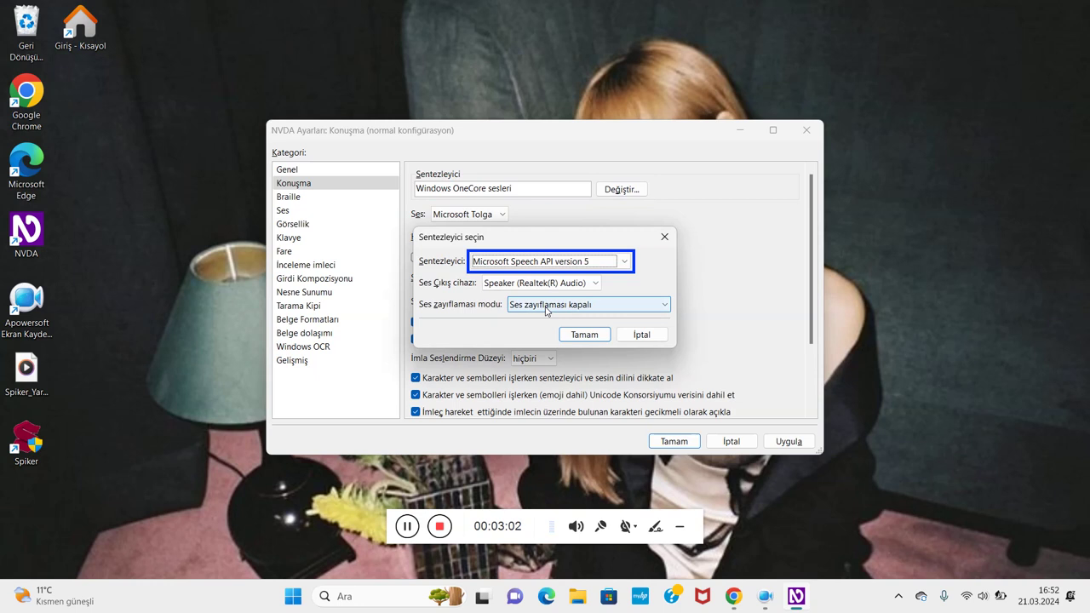
{"action": "key", "text": "Return"}
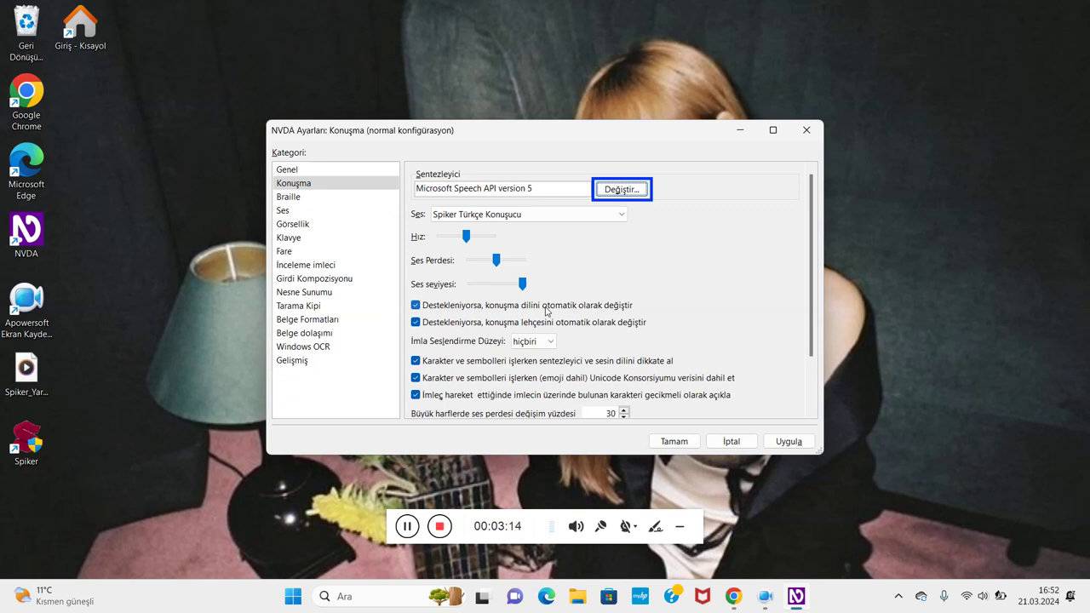
Check the synthesizer and the Spiker Türkçe Konuşucu voice in the Konuşma settings, and accept the settings
{"action": "key", "text": "shift+Tab"}
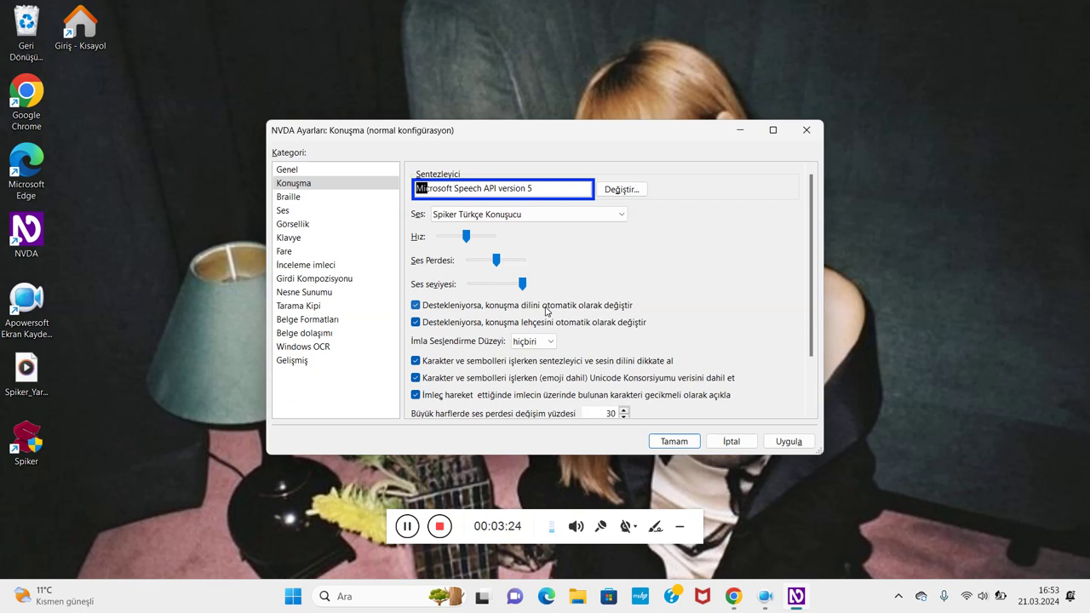
{"action": "key", "text": "Tab"}
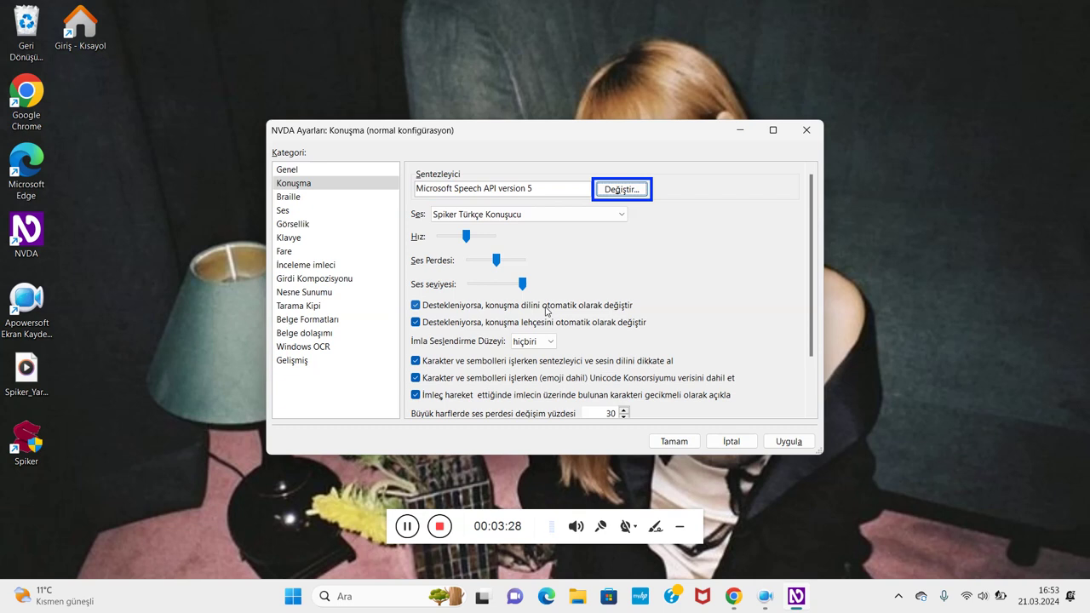
{"action": "key", "text": "Tab"}
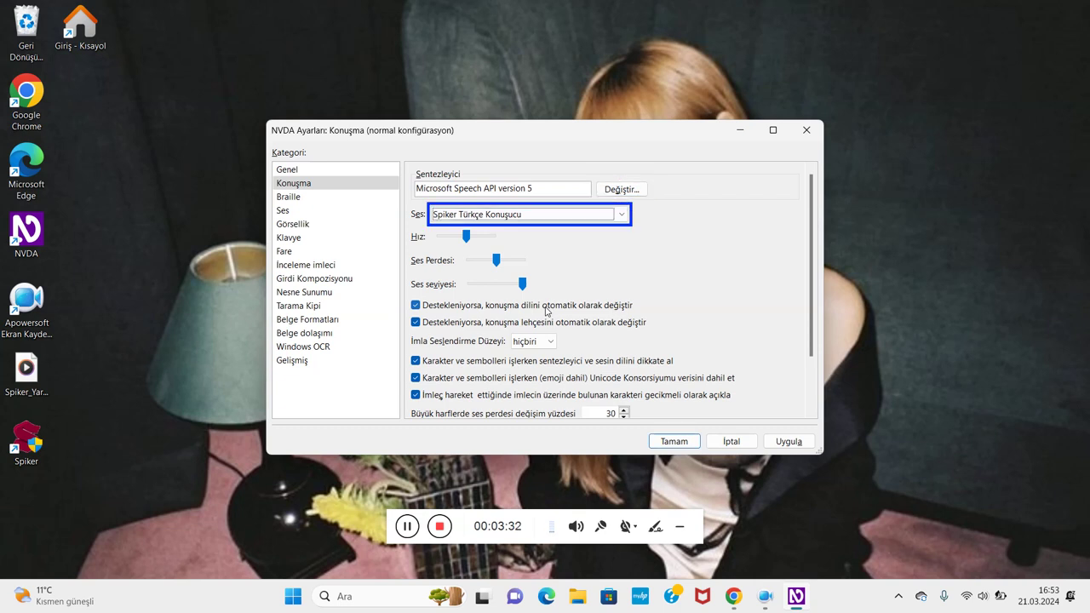
{"action": "key", "text": "Return"}
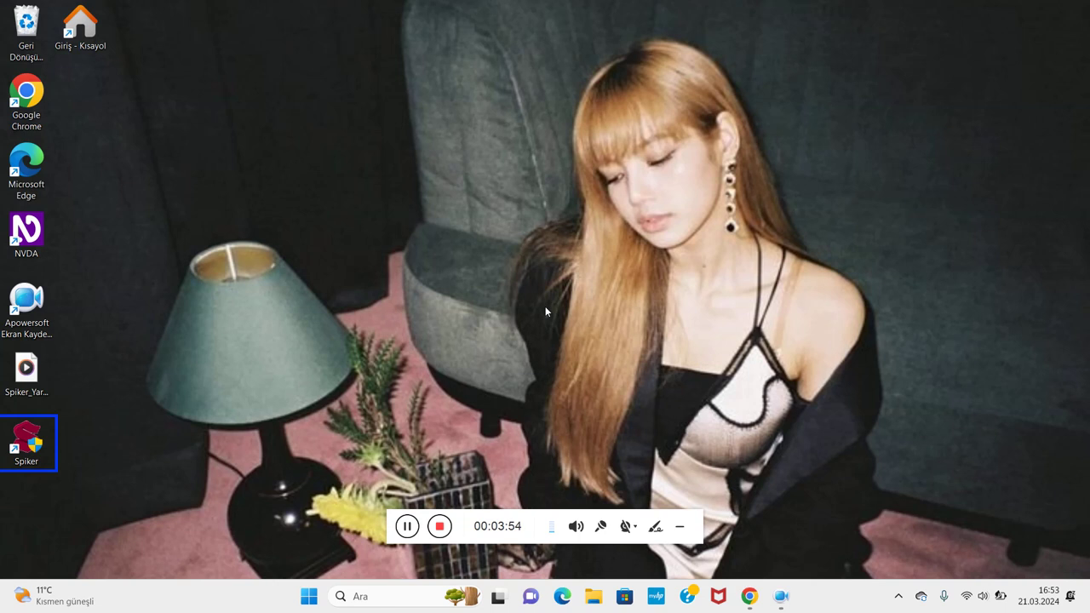
Examine the top-level NVDA options one by one, from Tercihler through Çıkış
{"action": "key", "text": "Insert+n"}
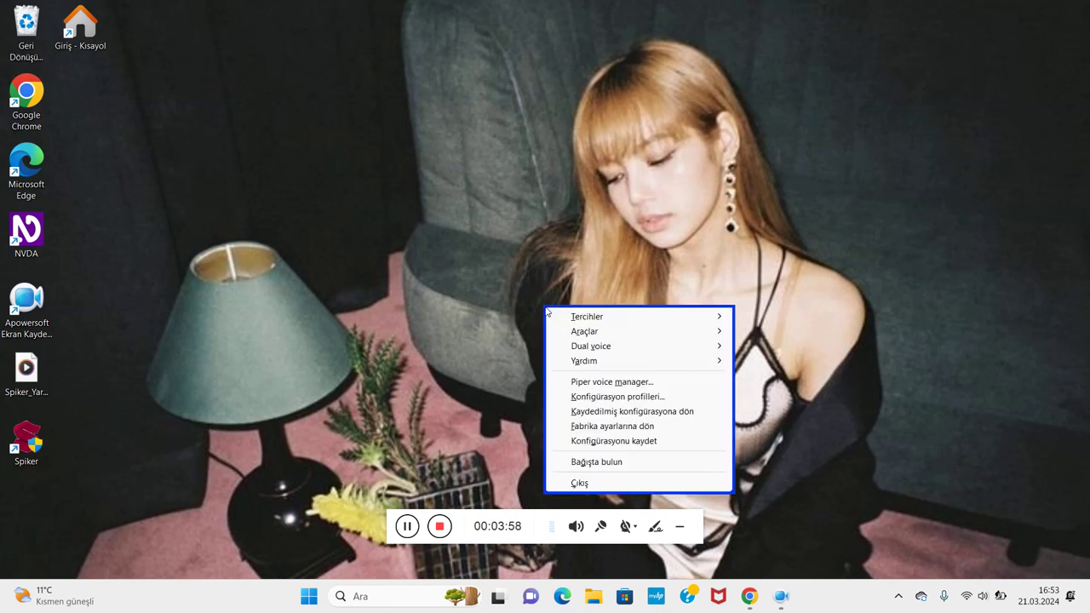
{"action": "key", "text": "Down"}
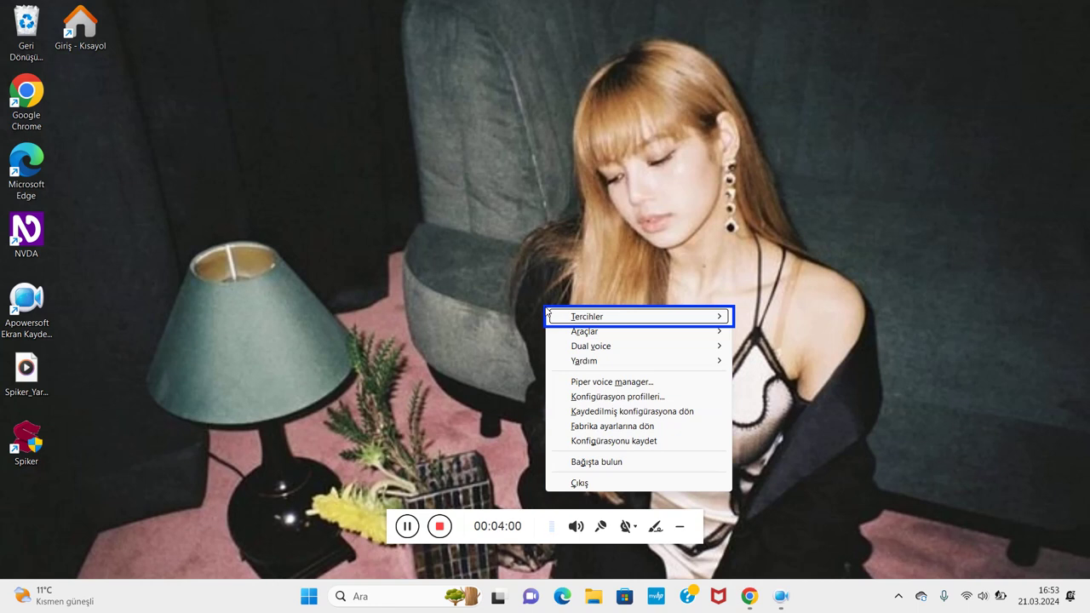
{"action": "key", "text": "Down"}
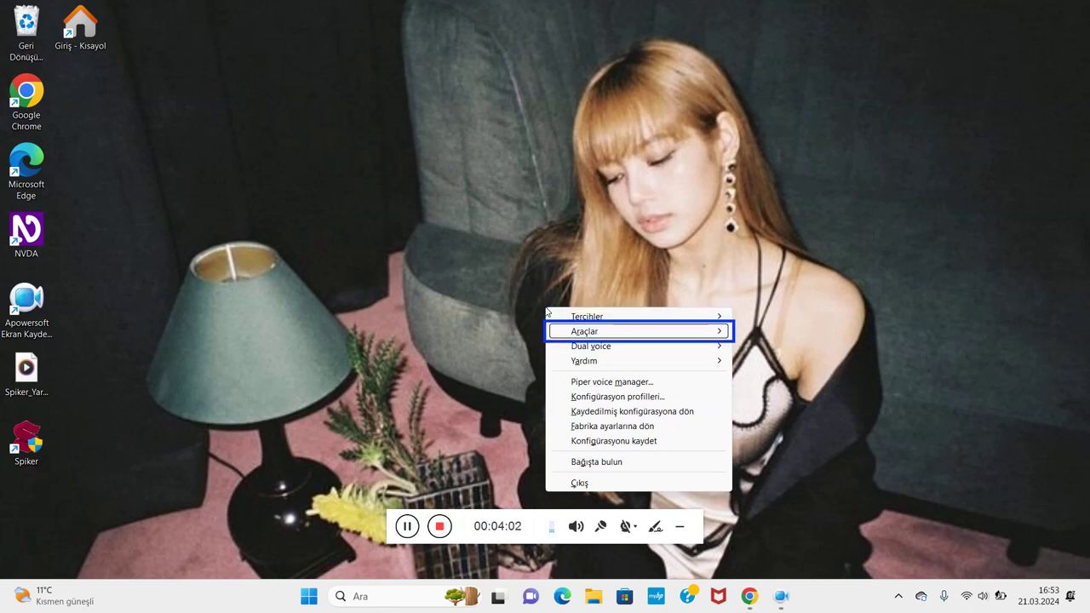
{"action": "key", "text": "Down"}
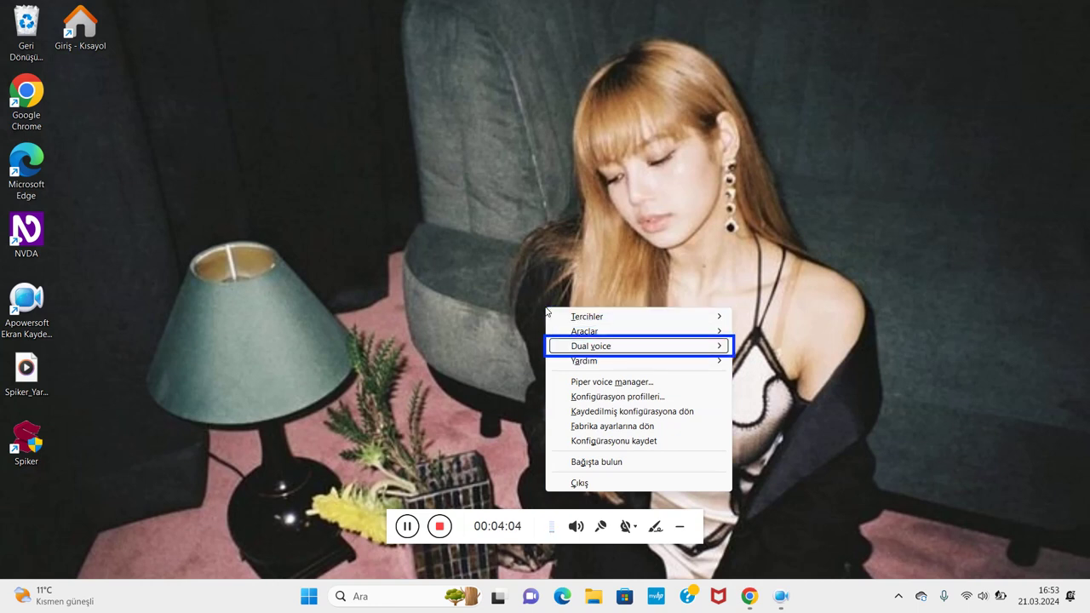
{"action": "key", "text": "Down"}
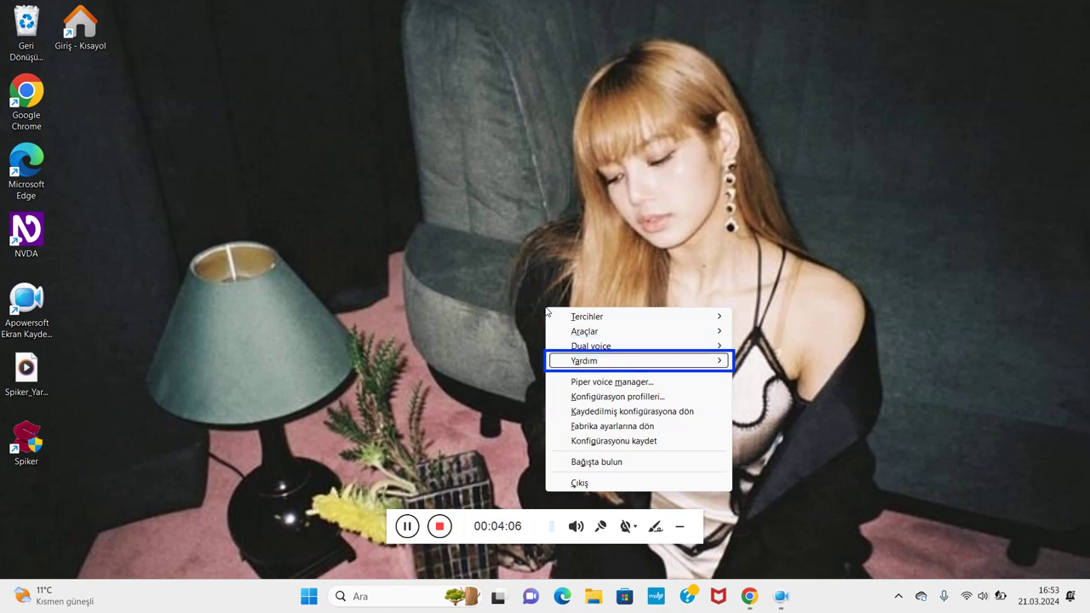
{"action": "key", "text": "Down"}
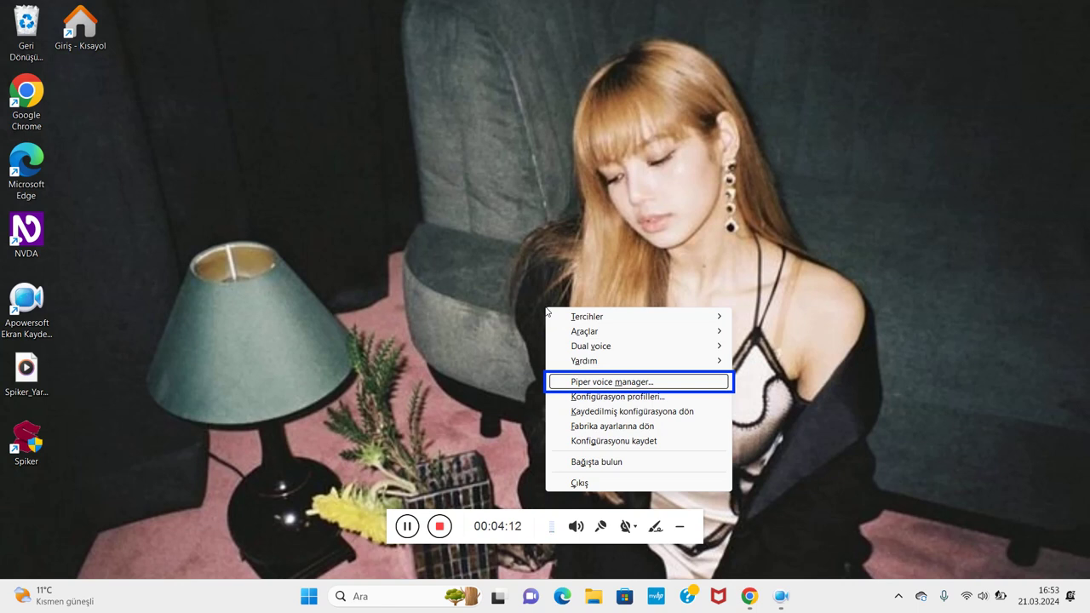
{"action": "key", "text": "Down"}
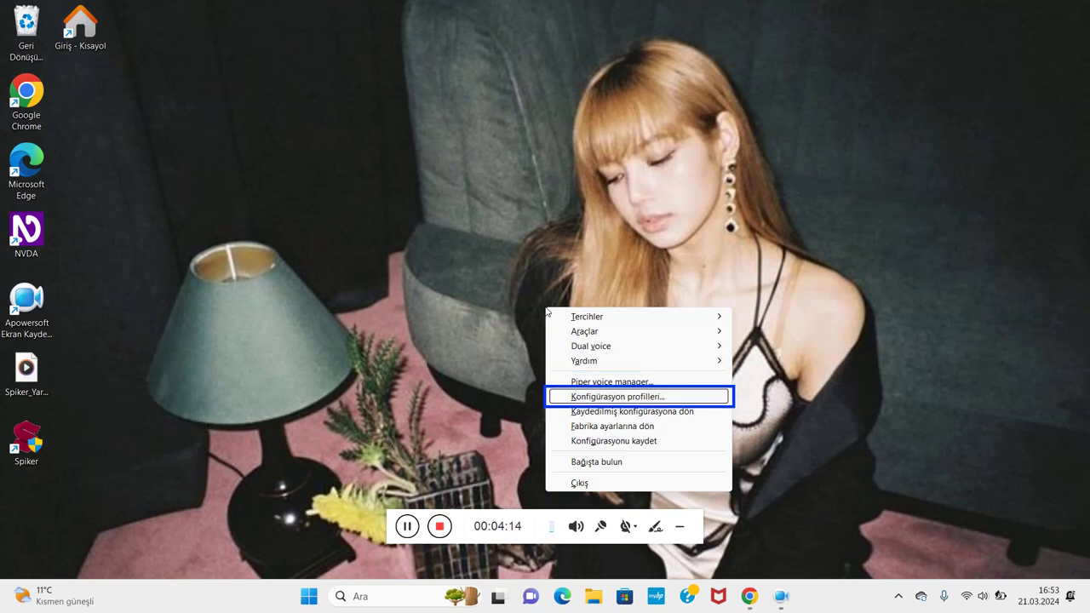
{"action": "key", "text": "Down"}
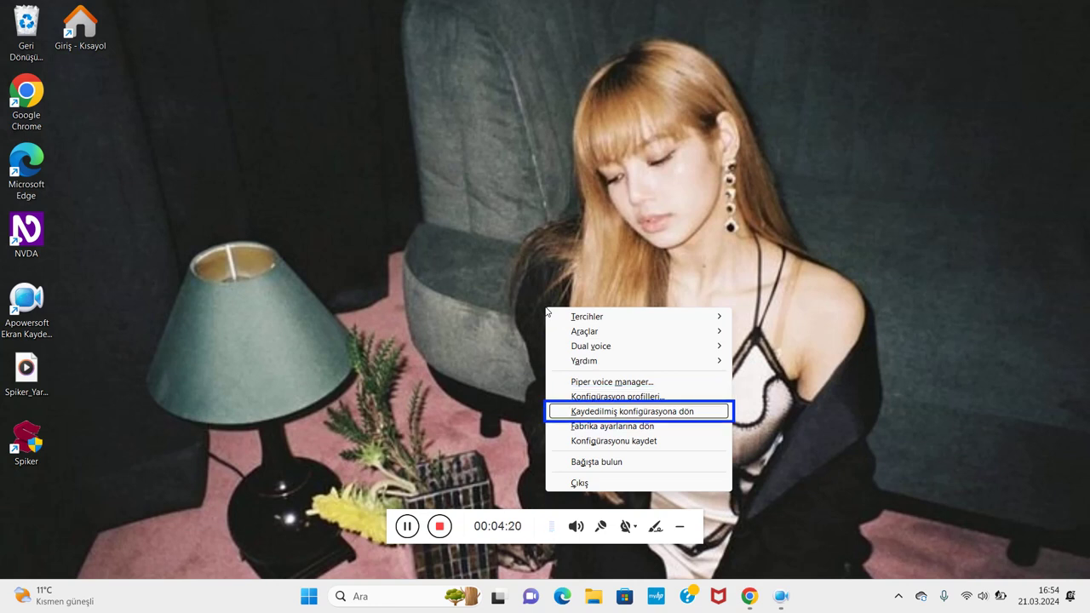
{"action": "key", "text": "Down"}
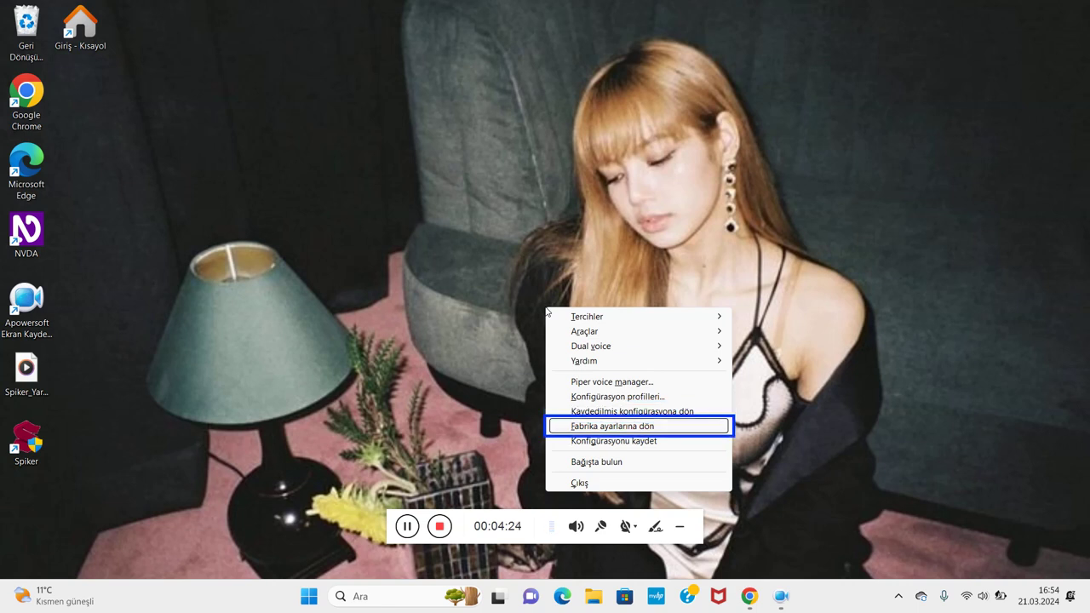
{"action": "key", "text": "Down"}
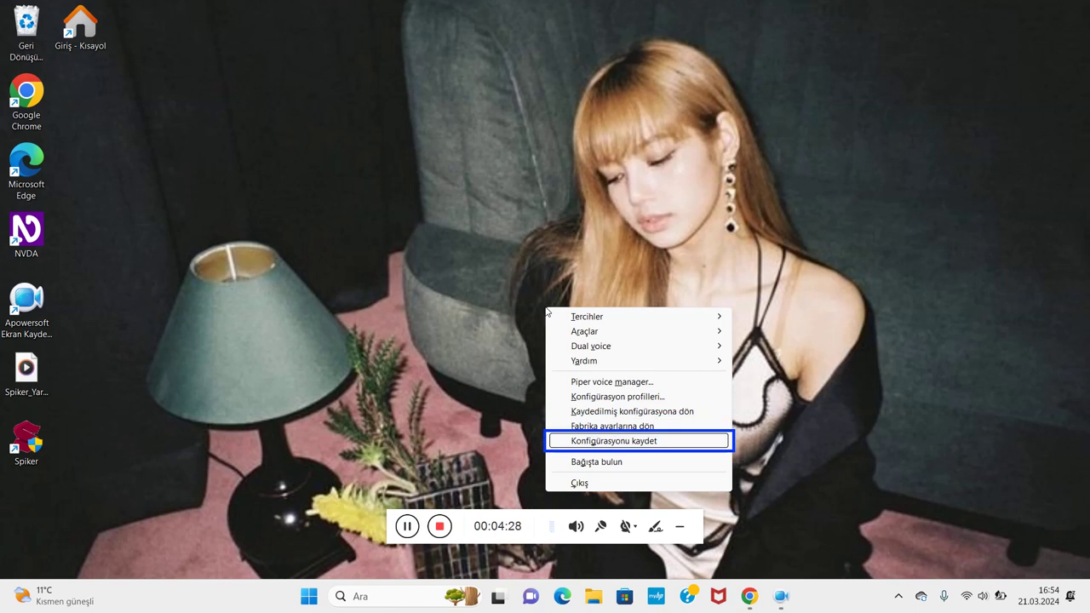
{"action": "key", "text": "Down"}
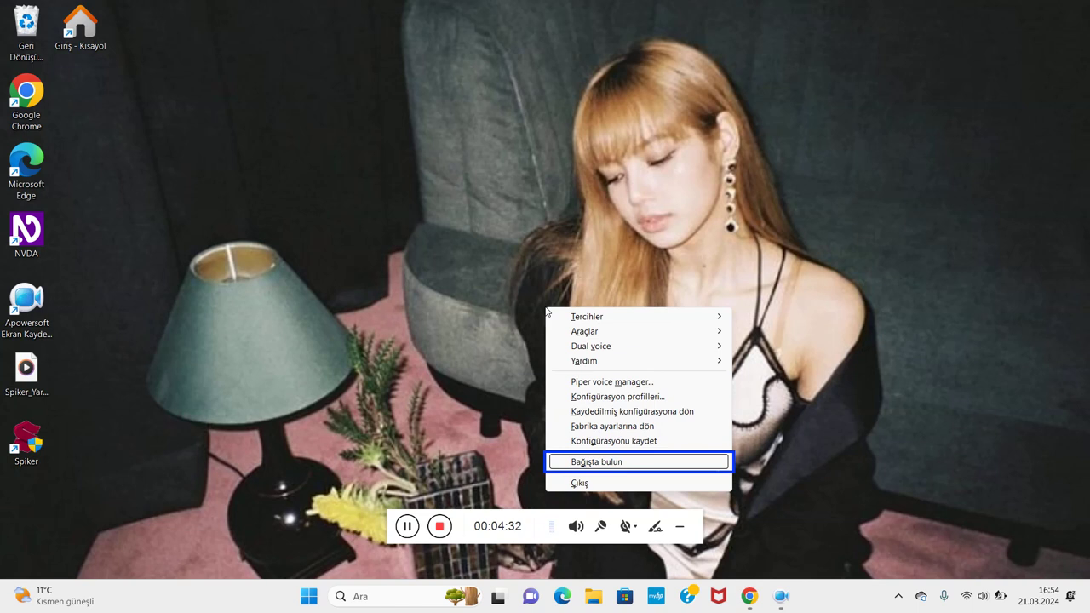
{"action": "key", "text": "Down"}
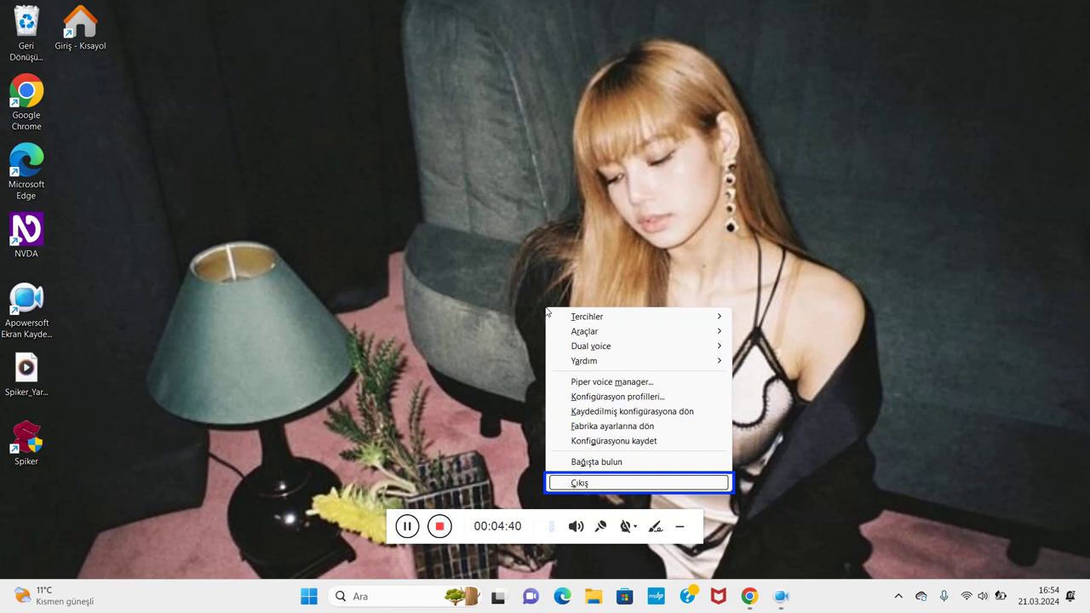
{"action": "key", "text": "Down"}
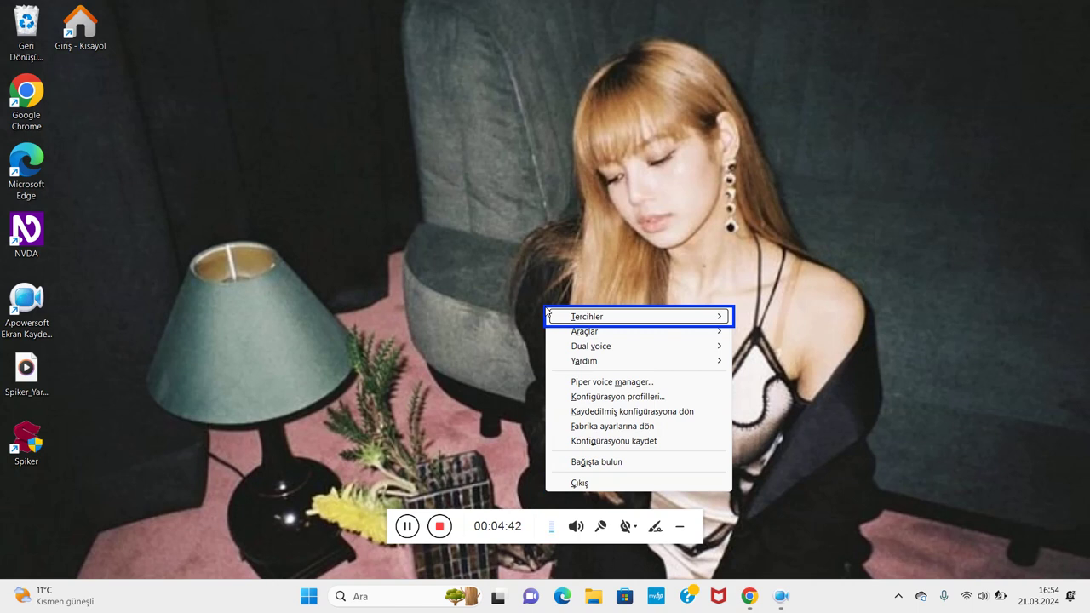
Examine NVDA's speech dictionary options under Tercihler: the default, voice and temporary dictionaries
{"action": "key", "text": "Right"}
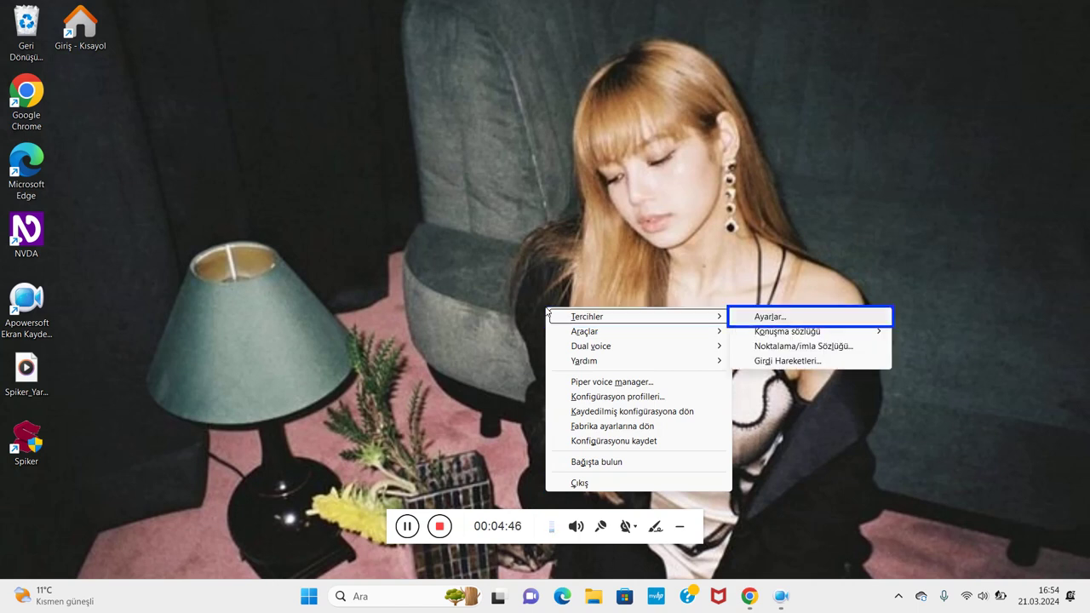
{"action": "key", "text": "Down"}
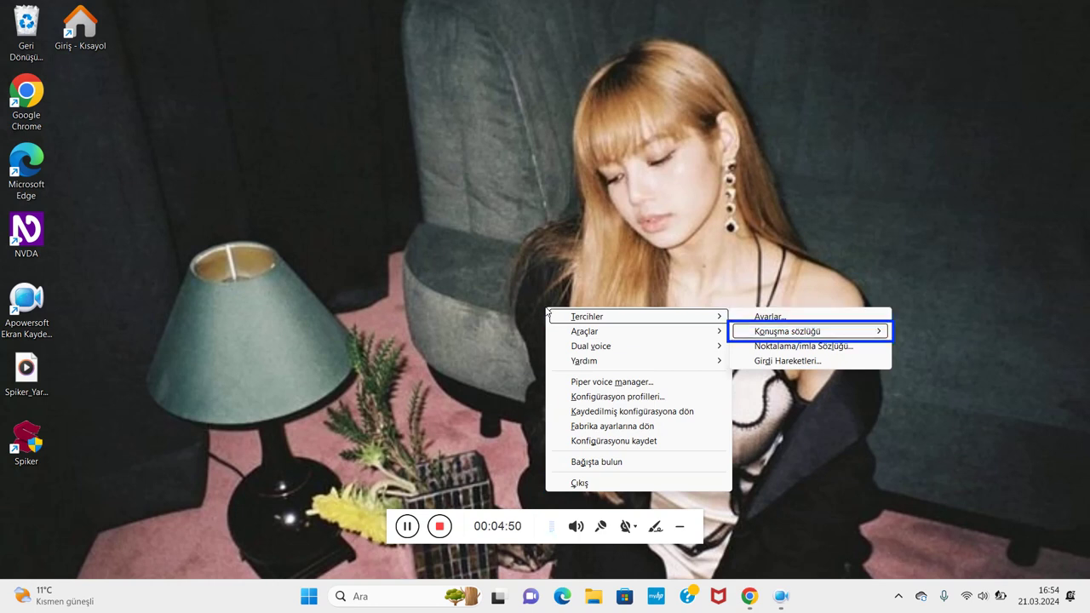
{"action": "key", "text": "Right"}
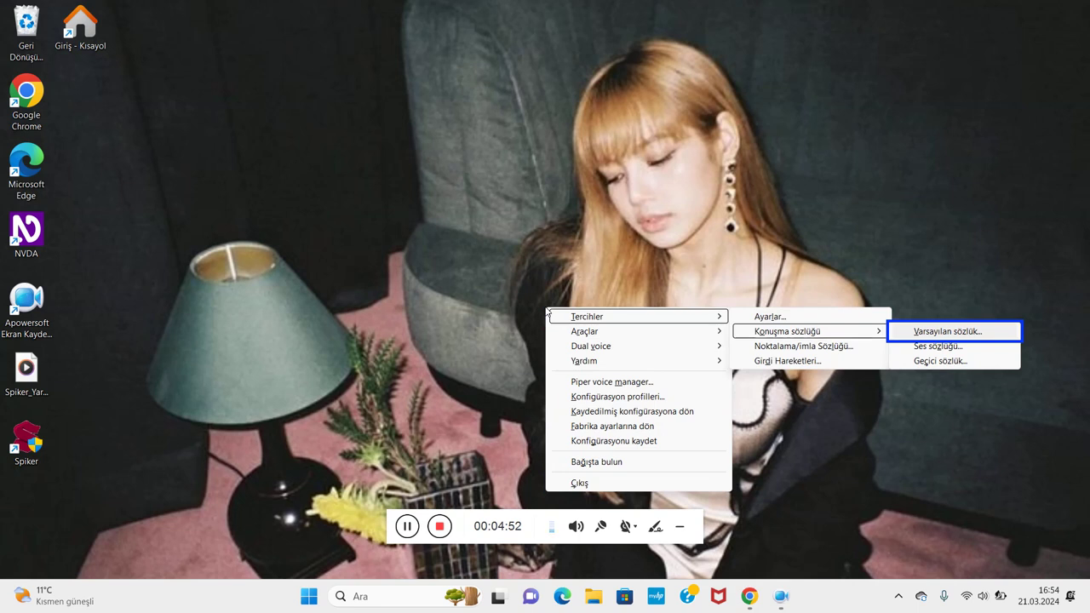
{"action": "key", "text": "Down"}
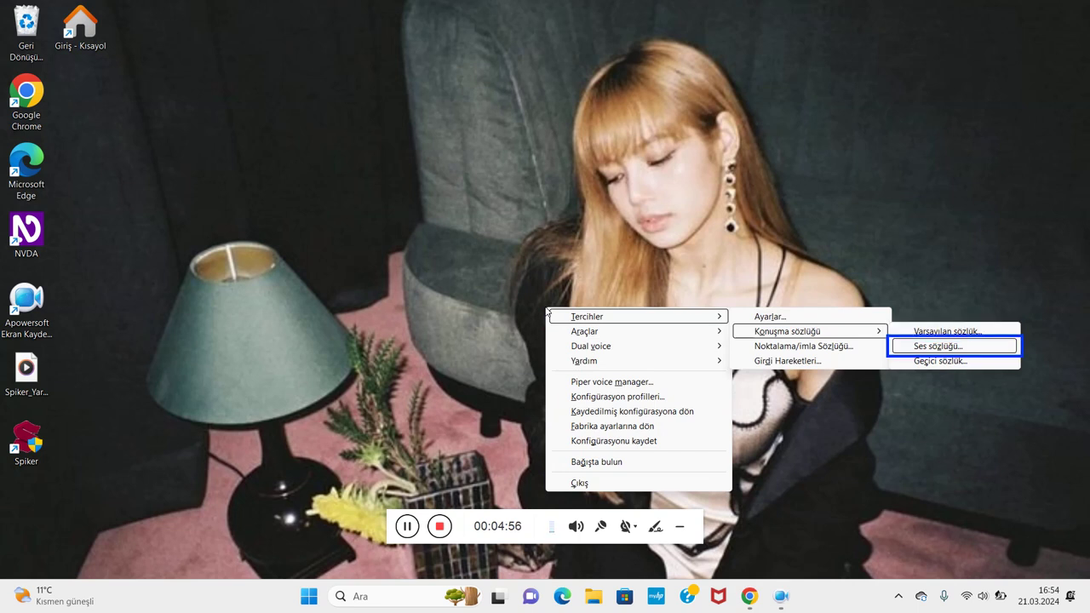
{"action": "key", "text": "Down"}
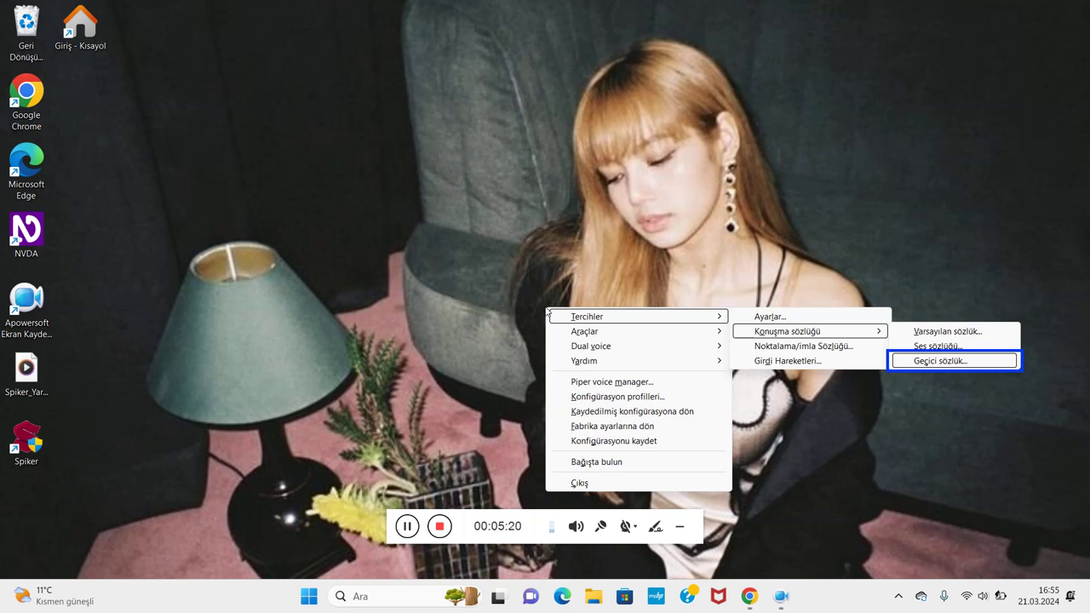
{"action": "key", "text": "Down"}
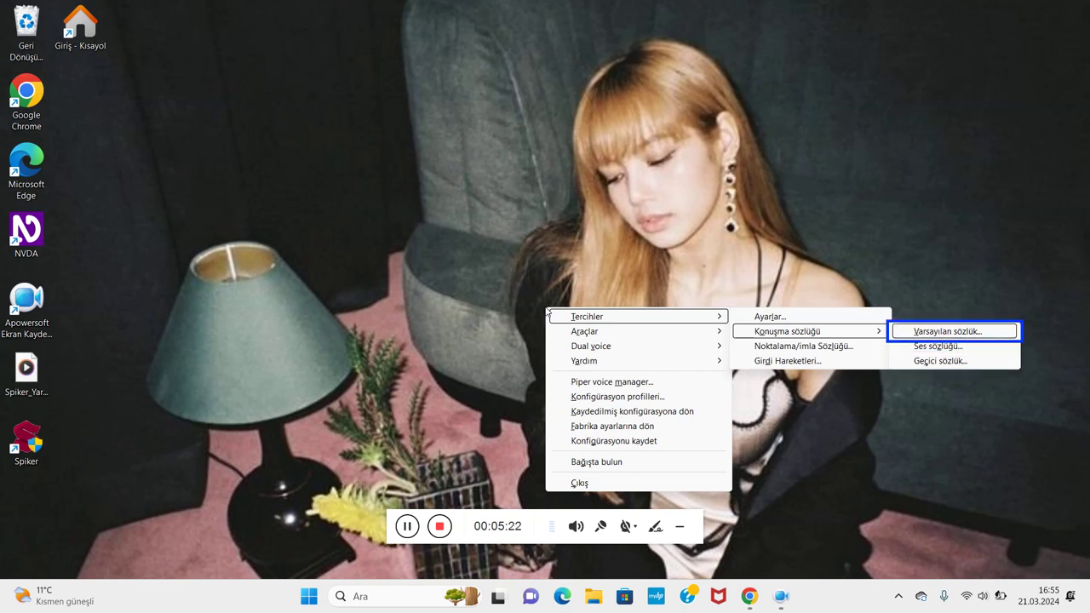
Review the other Tercihler options, including Girdi Hareketleri, and return to NVDA's top-level options at Araçlar
{"action": "key", "text": "Escape"}
{"action": "key", "text": "Up"}
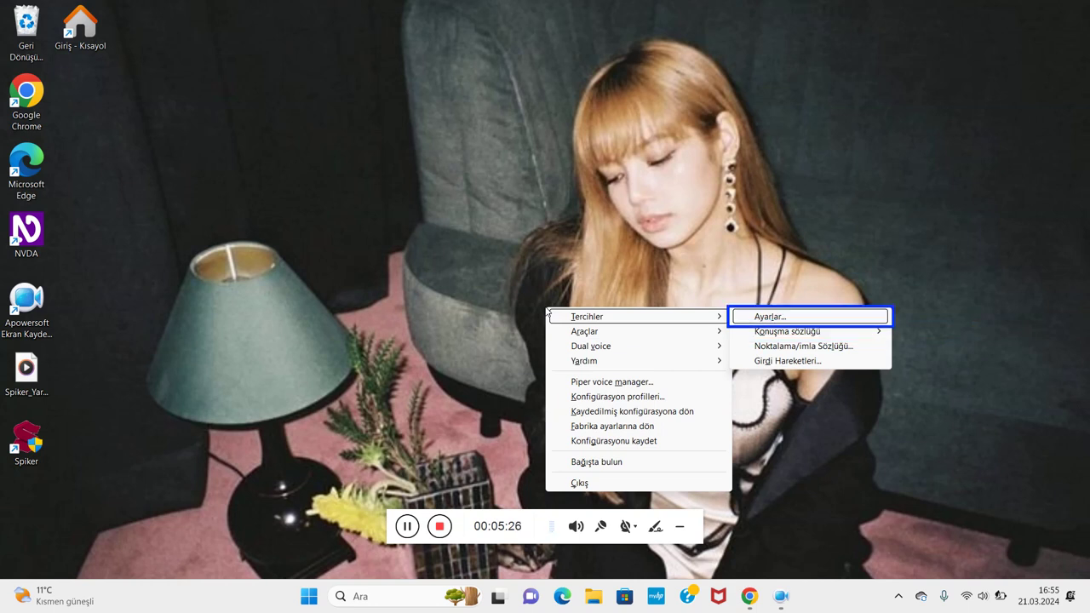
{"action": "key", "text": "Up"}
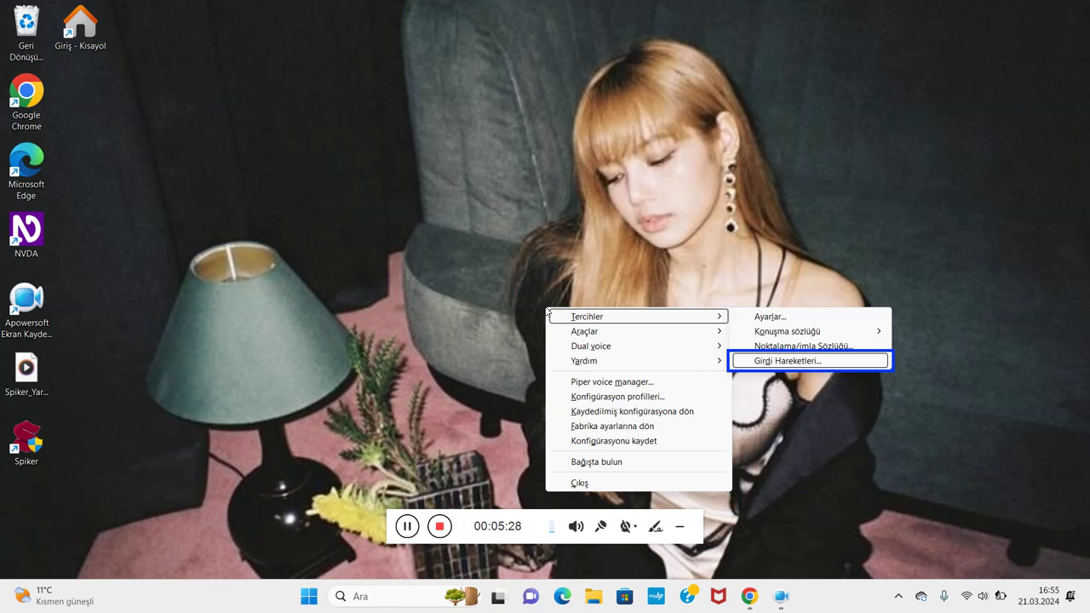
{"action": "key", "text": "Up"}
{"action": "key", "text": "Down"}
{"action": "key", "text": "Escape"}
{"action": "key", "text": "Down"}
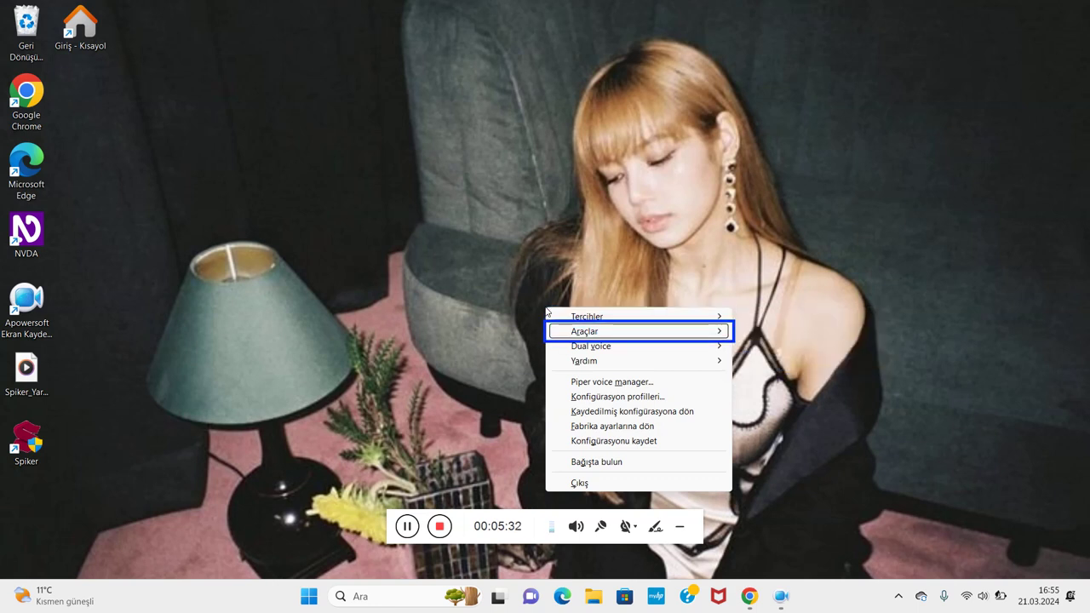
Examine the Araçlar options one by one, from Log dosyasını göster through Pluginleri yeniden yükle, and return to NVDA's top-level options
{"action": "key", "text": "Right"}
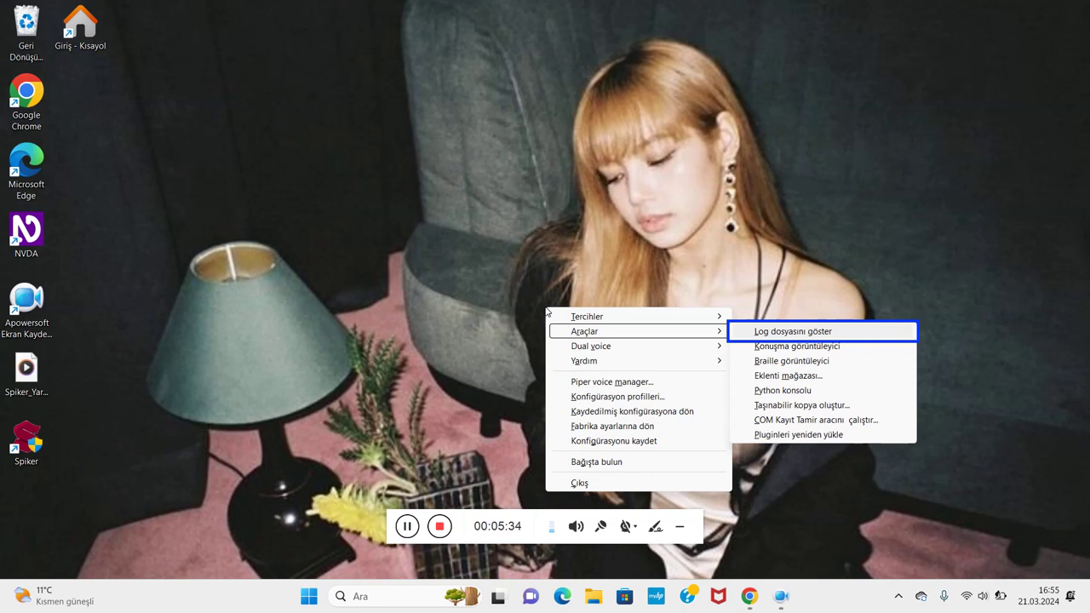
{"action": "key", "text": "Down"}
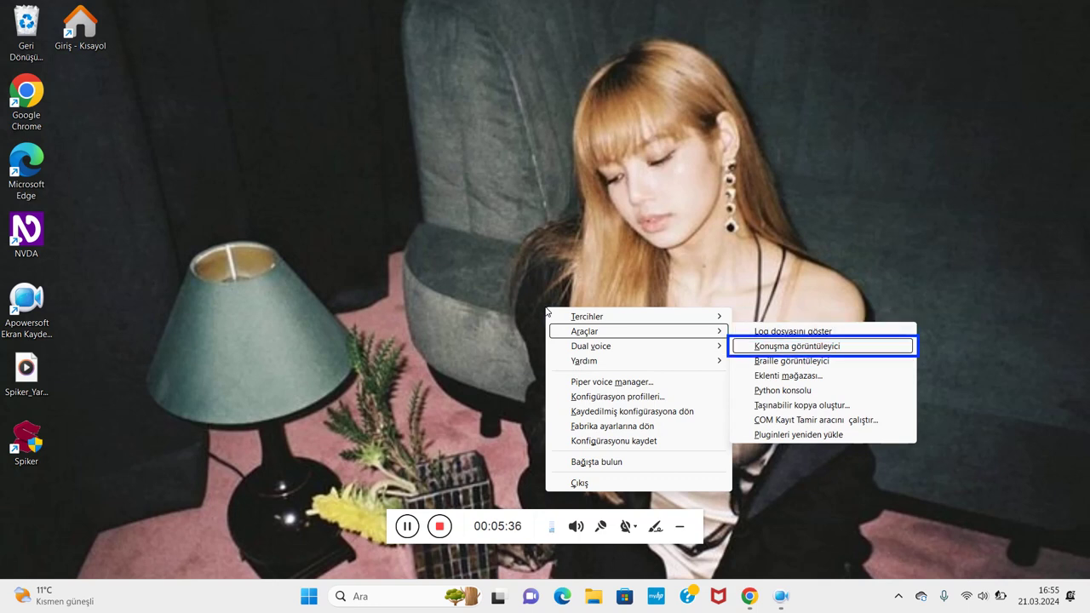
{"action": "key", "text": "Down"}
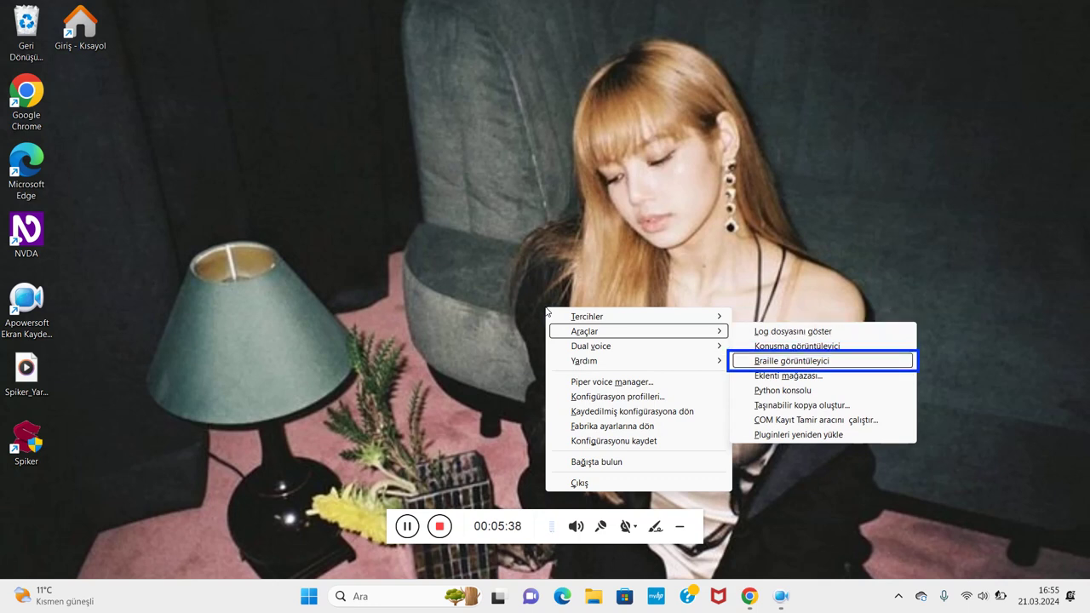
{"action": "key", "text": "Down"}
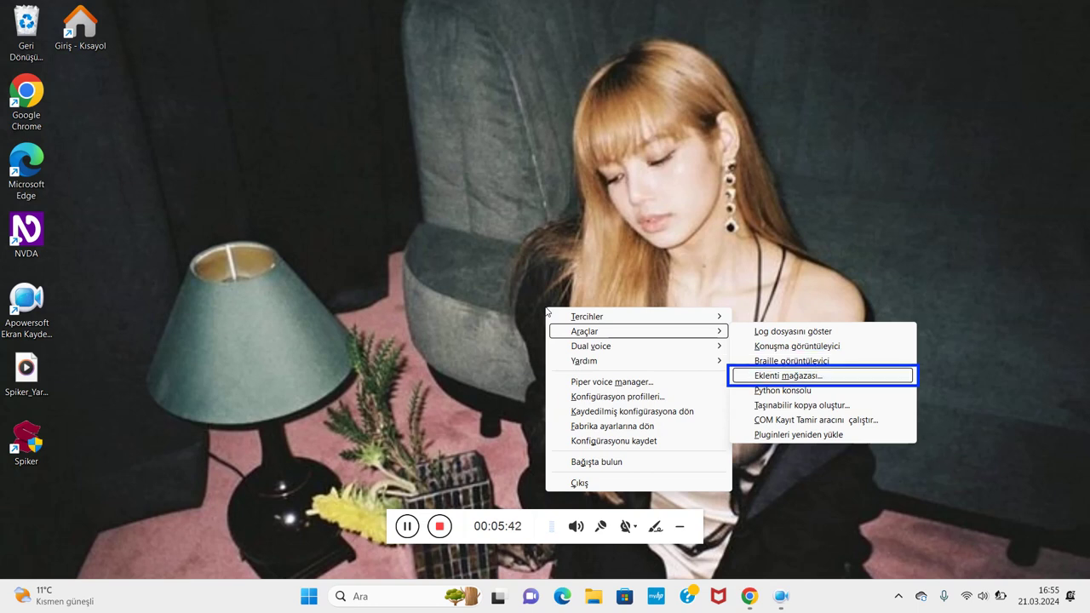
{"action": "key", "text": "Down"}
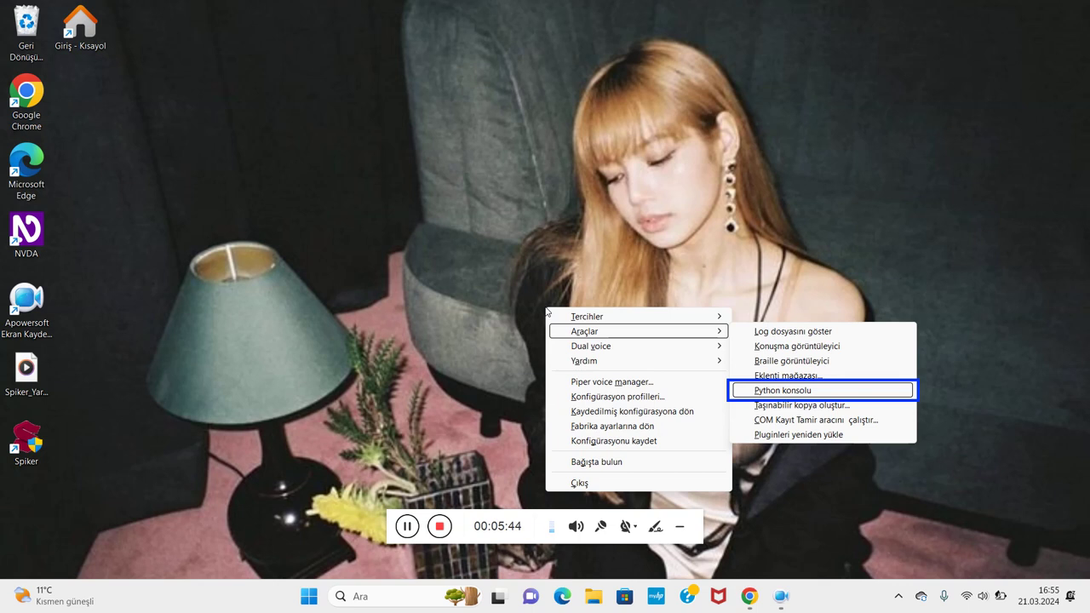
{"action": "key", "text": "Down"}
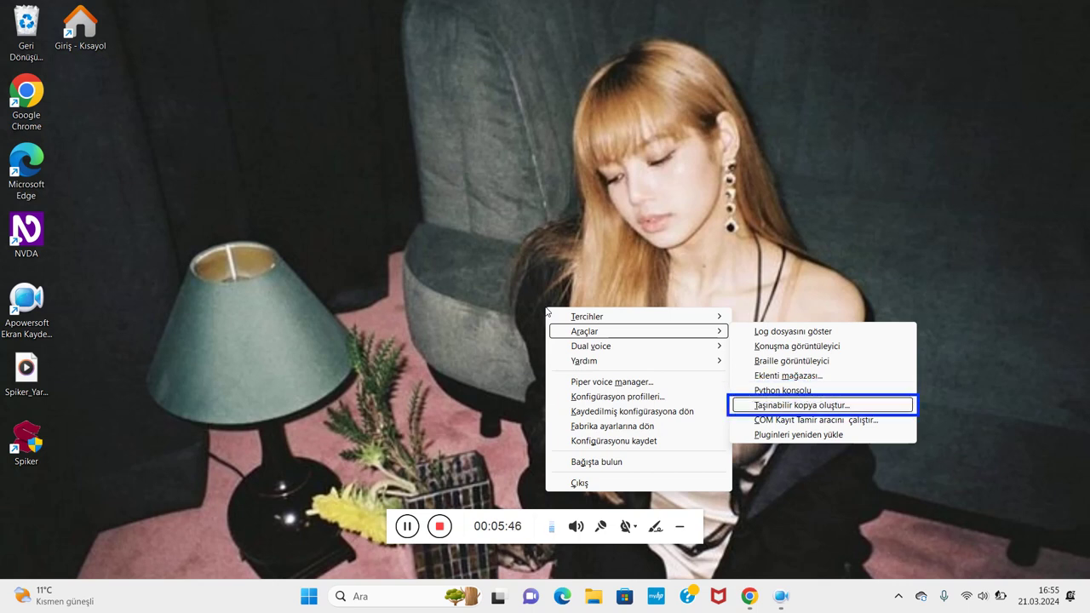
{"action": "key", "text": "Down"}
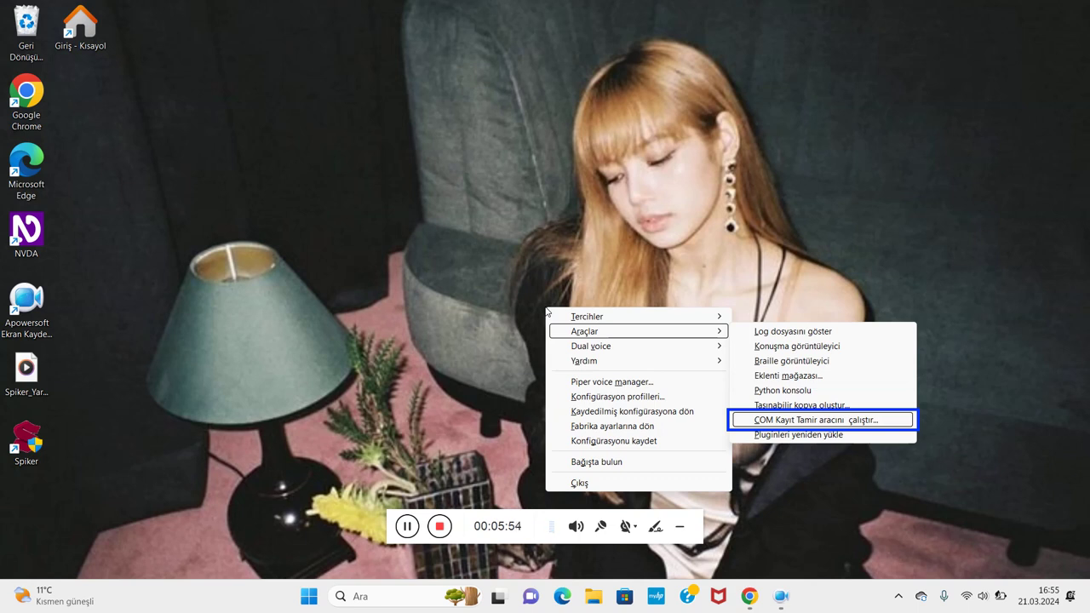
{"action": "key", "text": "Down"}
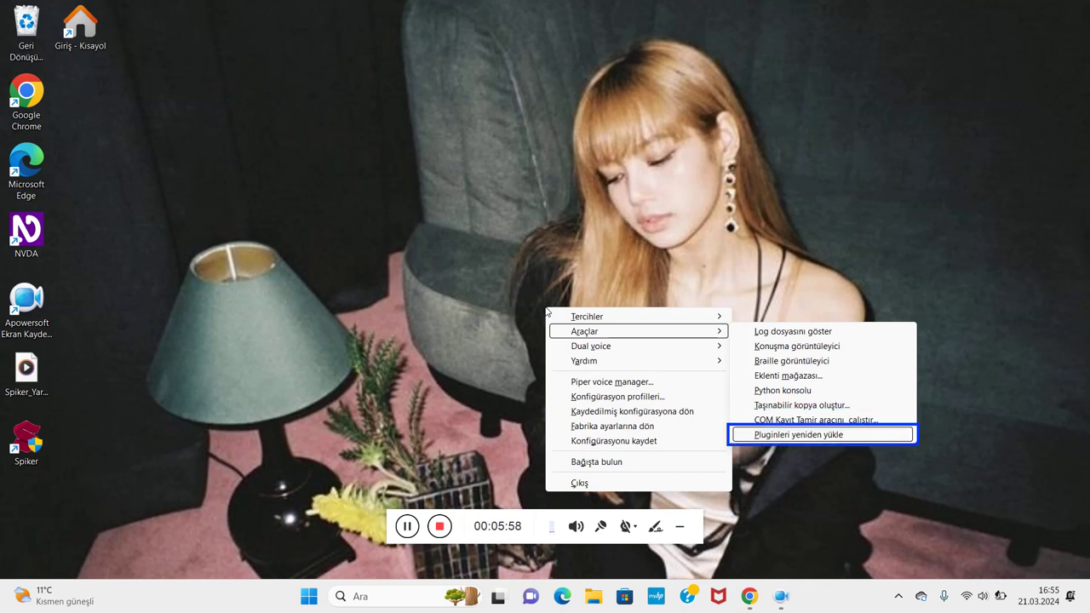
{"action": "key", "text": "Down"}
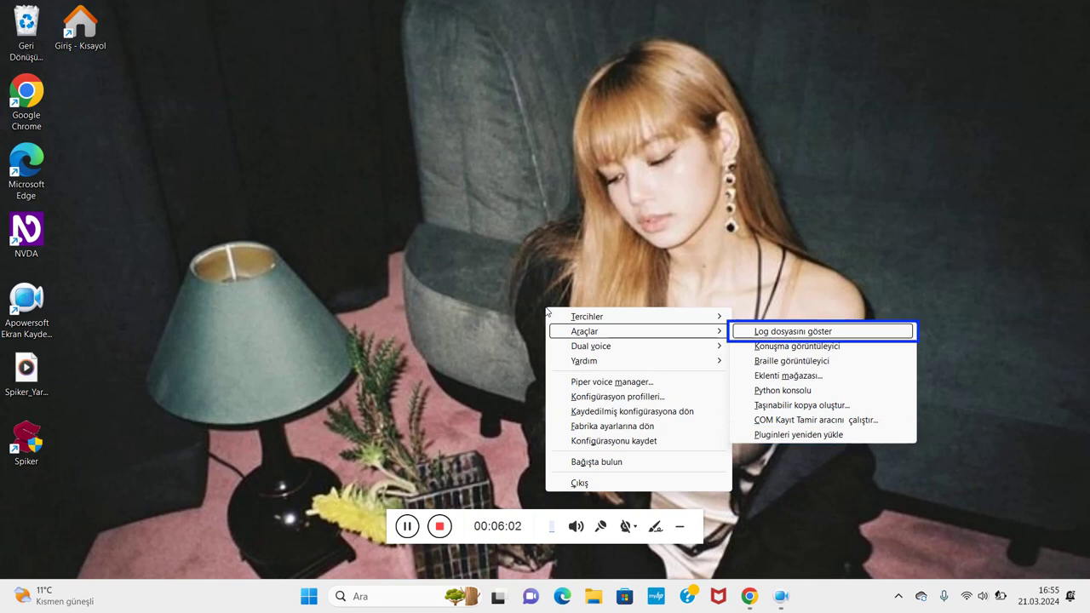
{"action": "key", "text": "Left"}
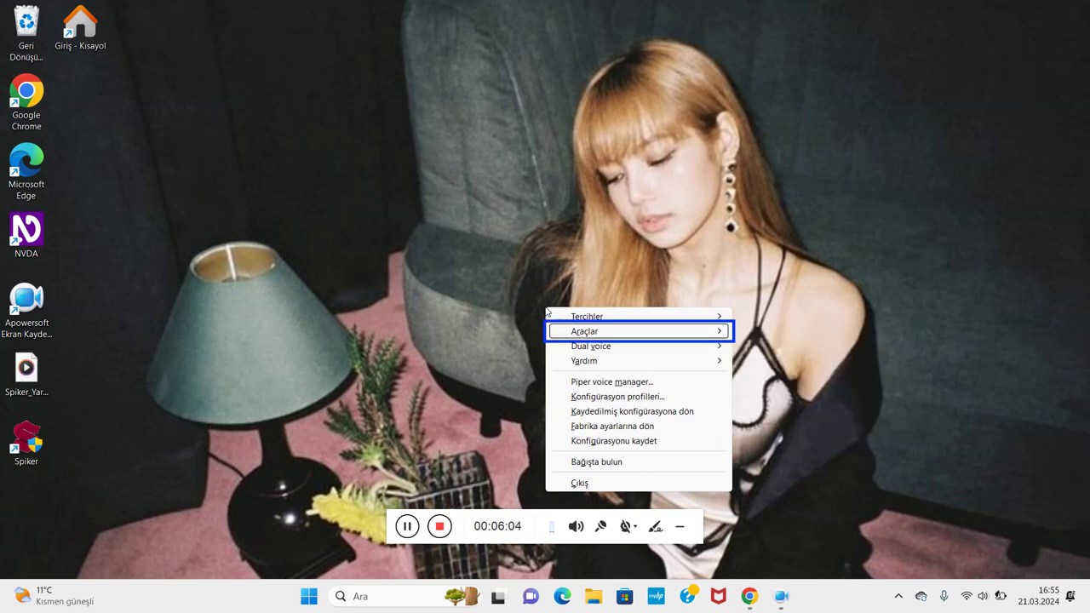
Examine NVDA's Yardım options one by one, from Kullanıcı Rehberi through Güncelleme kontrolü
{"action": "key", "text": "Down"}
{"action": "key", "text": "Down"}
{"action": "key", "text": "Right"}
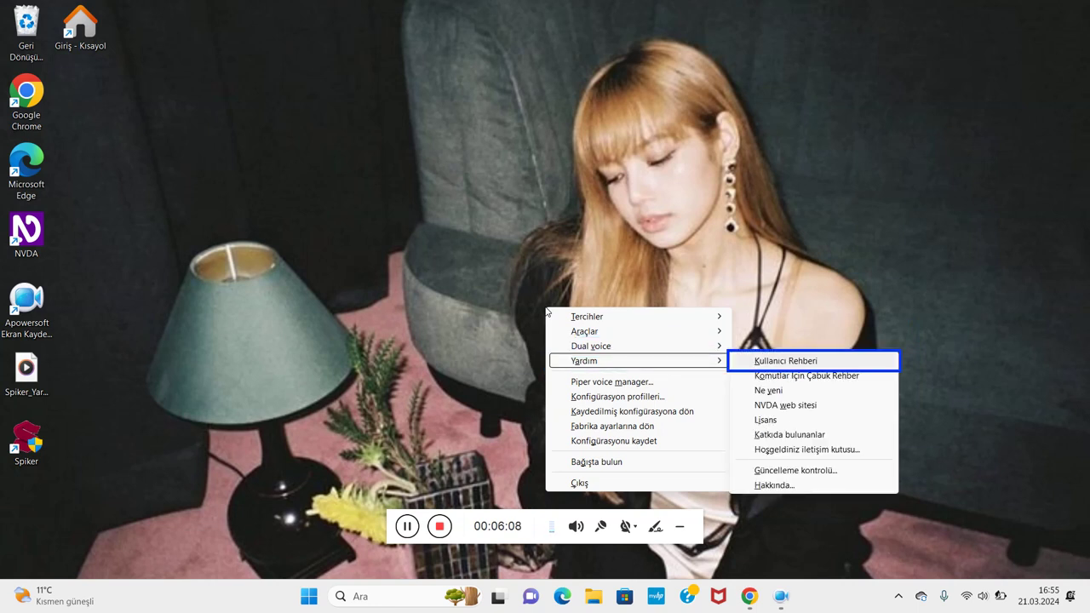
{"action": "key", "text": "Down"}
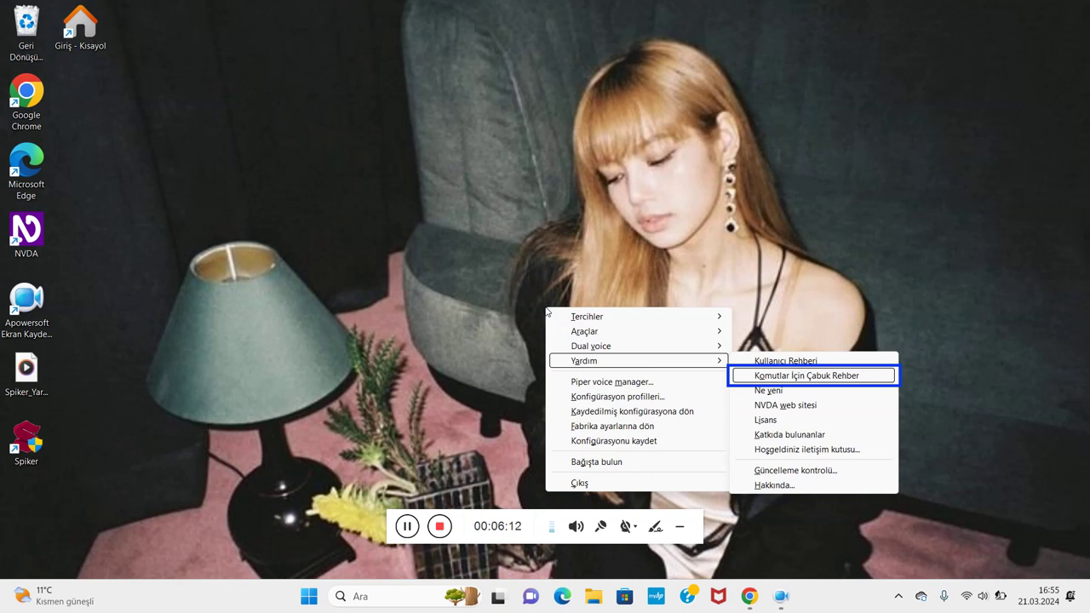
{"action": "key", "text": "Down"}
{"action": "key", "text": "Down"}
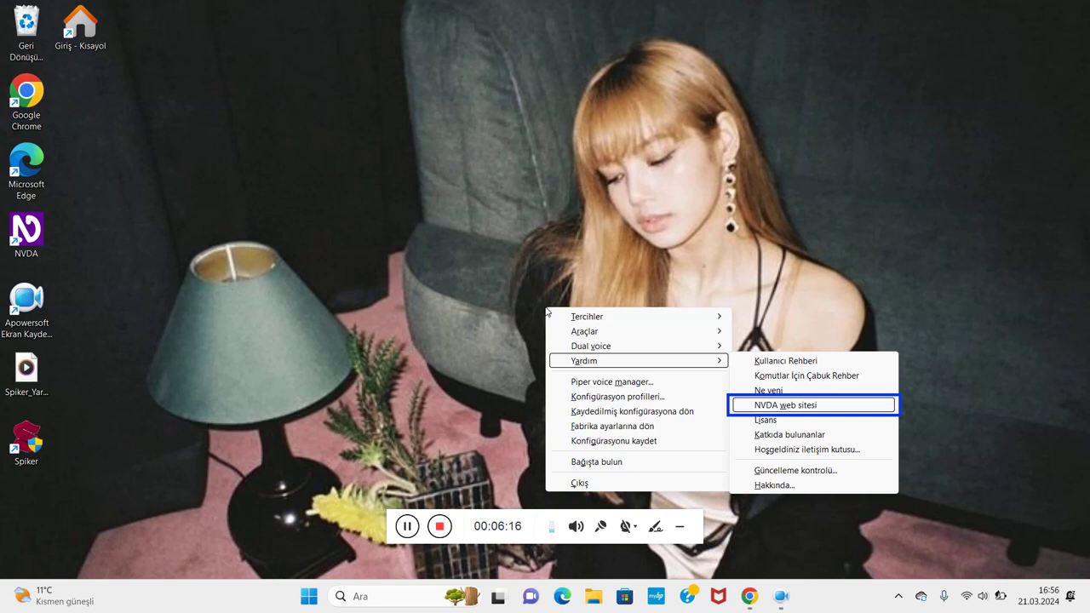
{"action": "key", "text": "Down"}
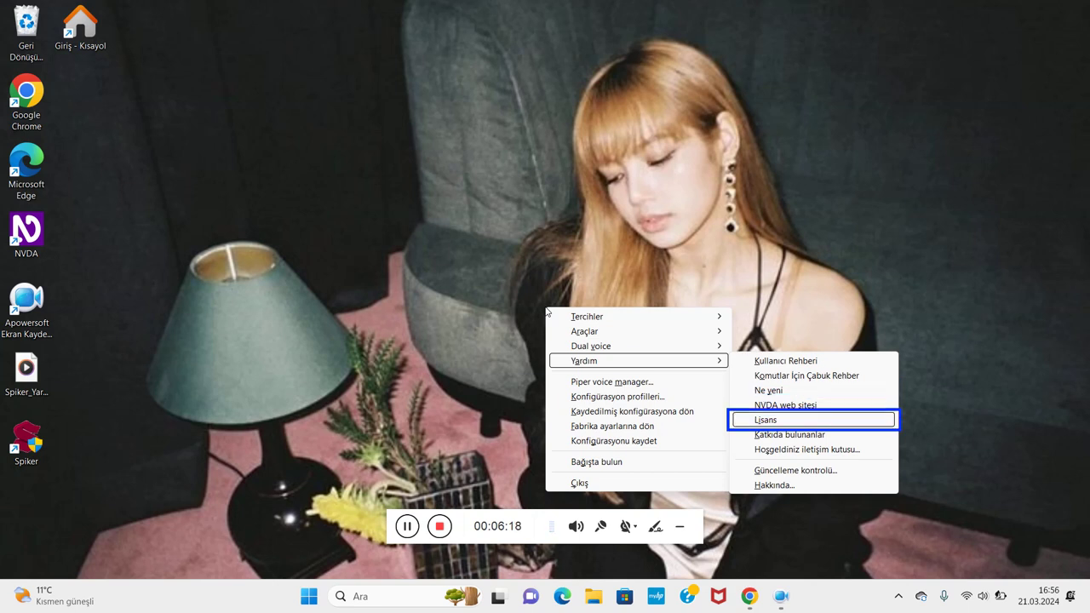
{"action": "key", "text": "Down"}
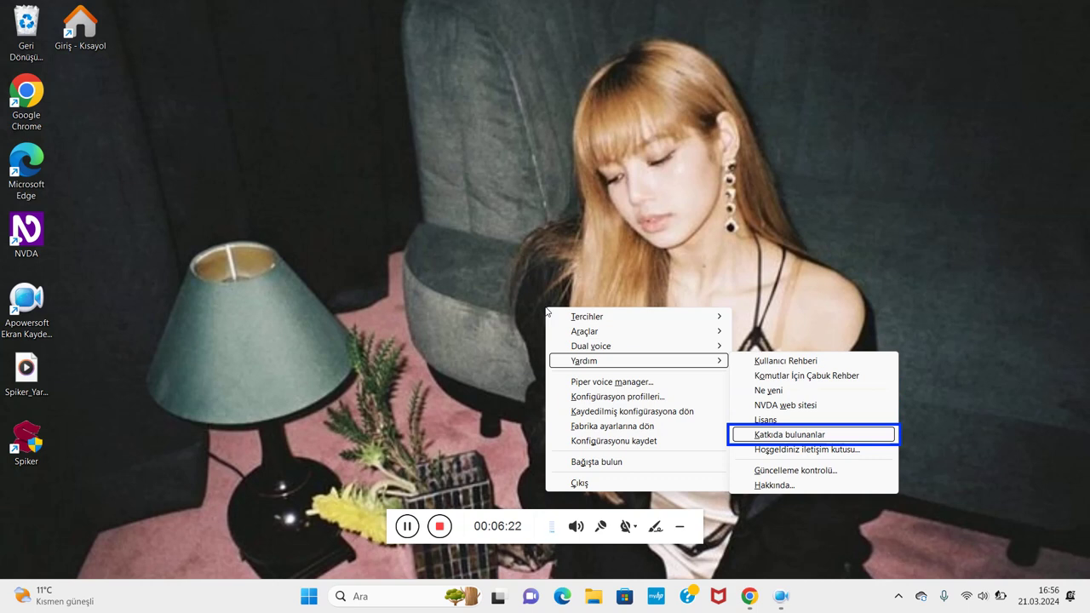
{"action": "key", "text": "Down"}
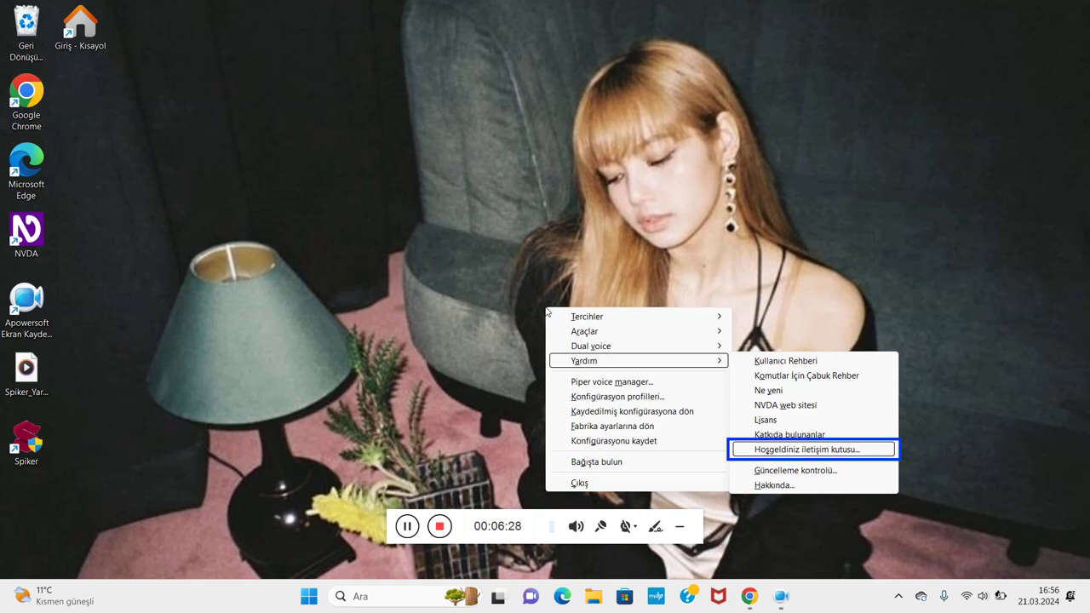
{"action": "key", "text": "Down"}
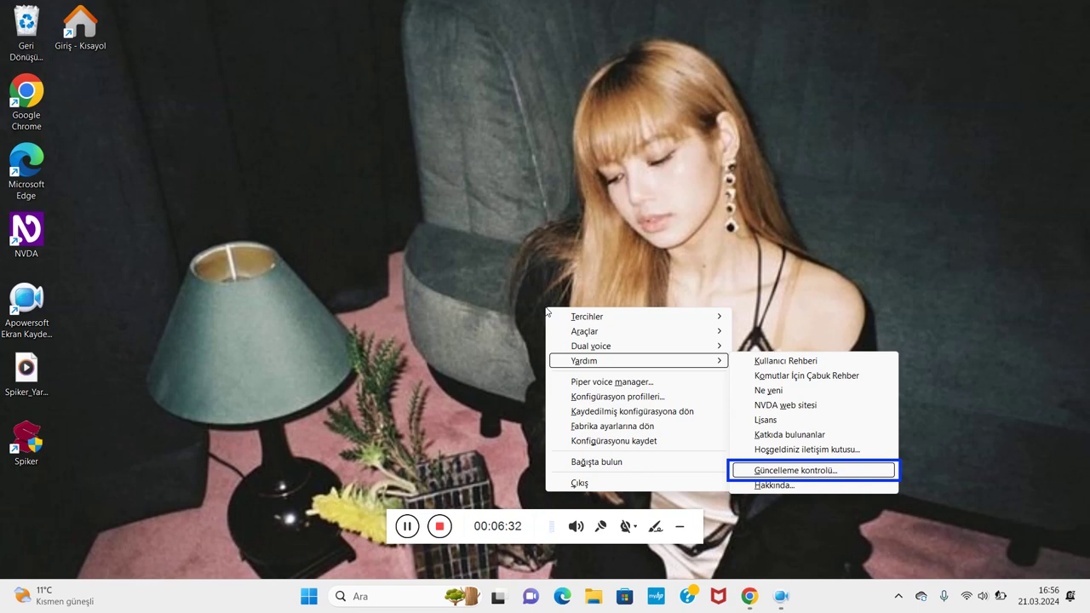
Open Hakkında under Yardım, read NVDA's version and licence information, and dismiss it
{"action": "key", "text": "Down"}
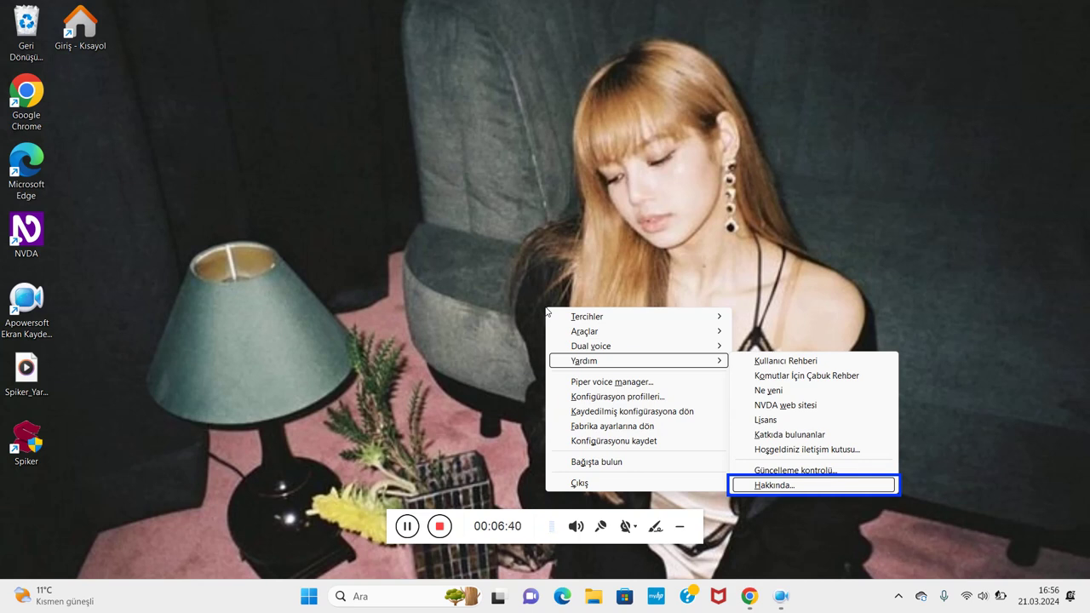
{"action": "key", "text": "Return"}
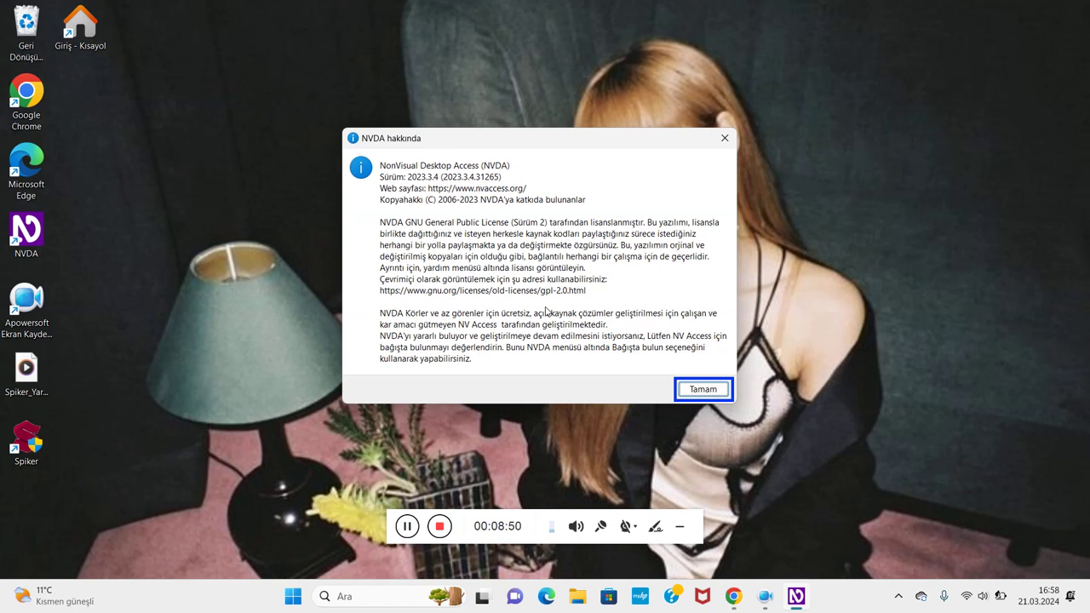
{"action": "key", "text": "Return"}
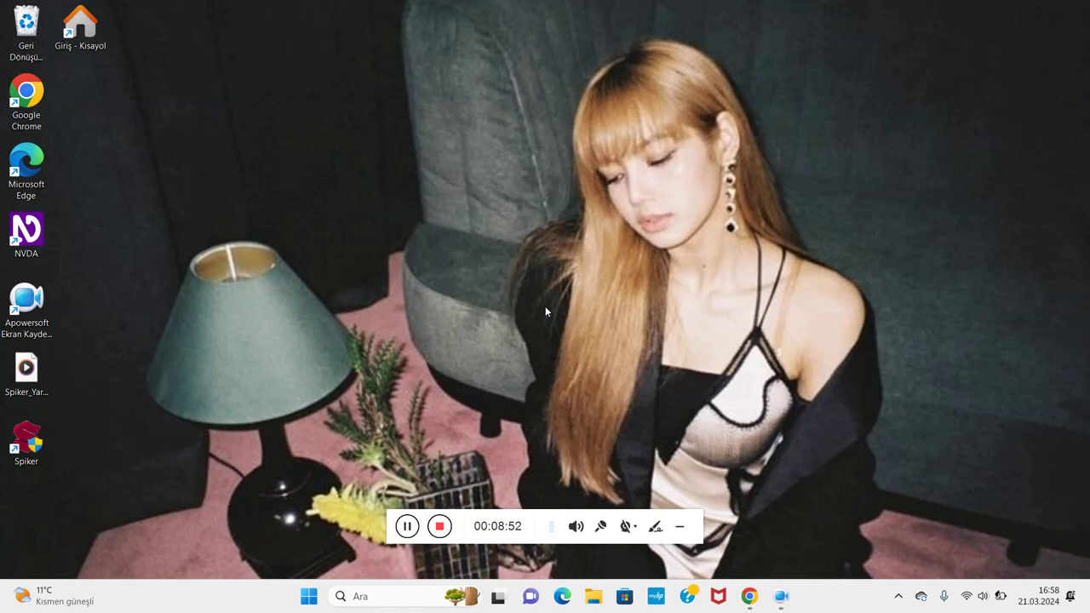
Open NVDA's settings through Tercihler and show the Konuşma category
{"action": "key", "text": "insert+n"}
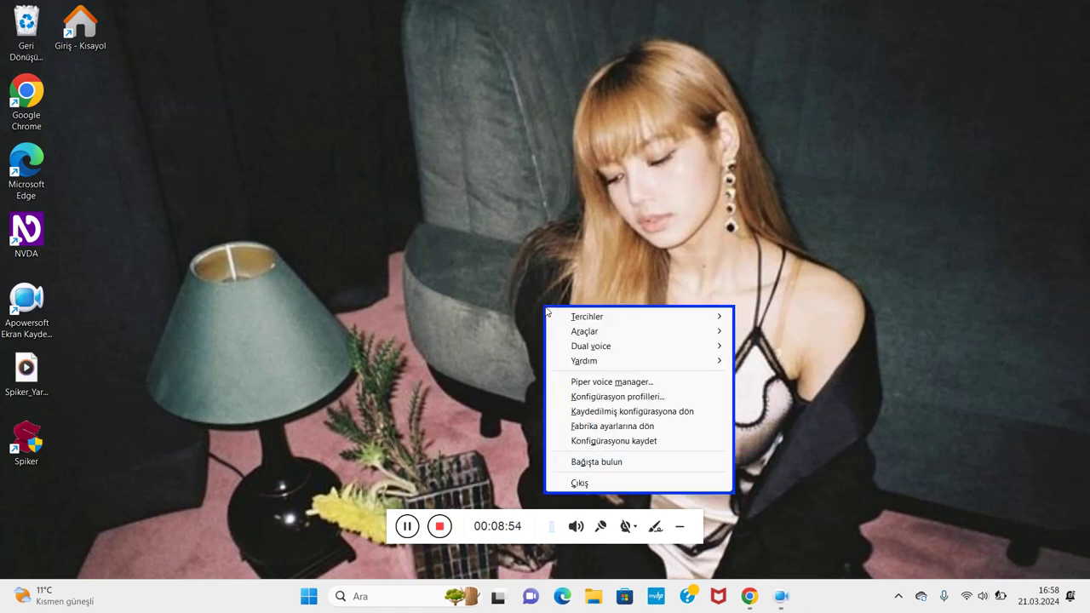
{"action": "key", "text": "Down"}
{"action": "key", "text": "Up"}
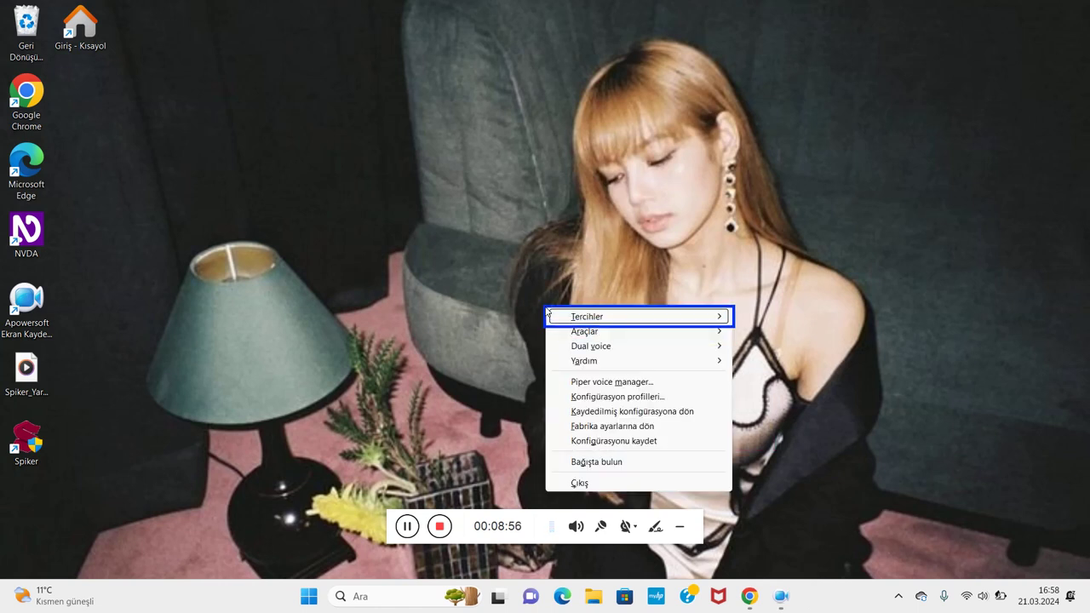
{"action": "key", "text": "Right"}
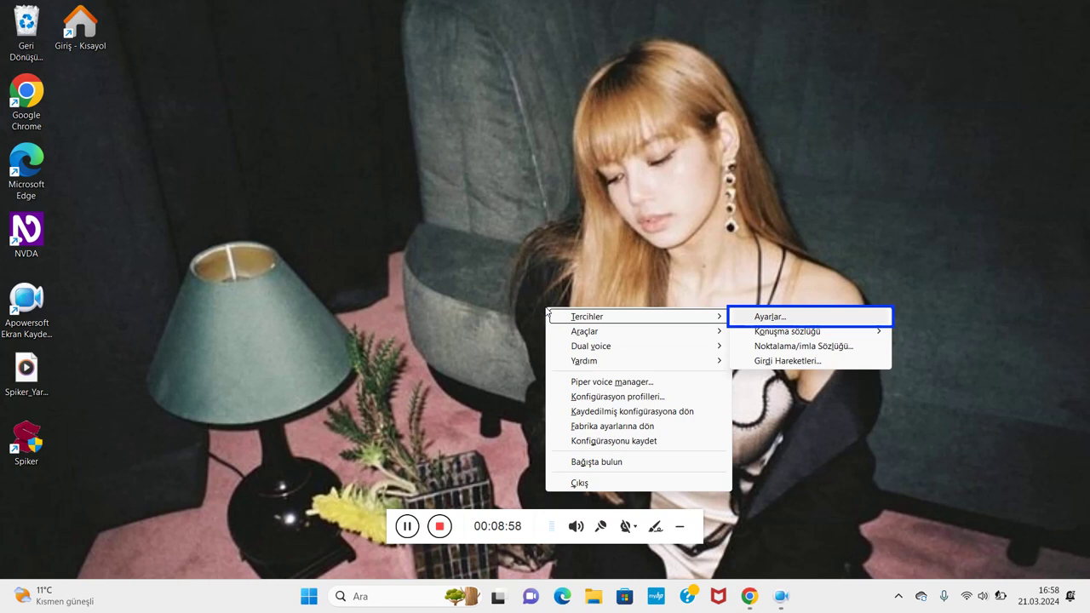
{"action": "key", "text": "Return"}
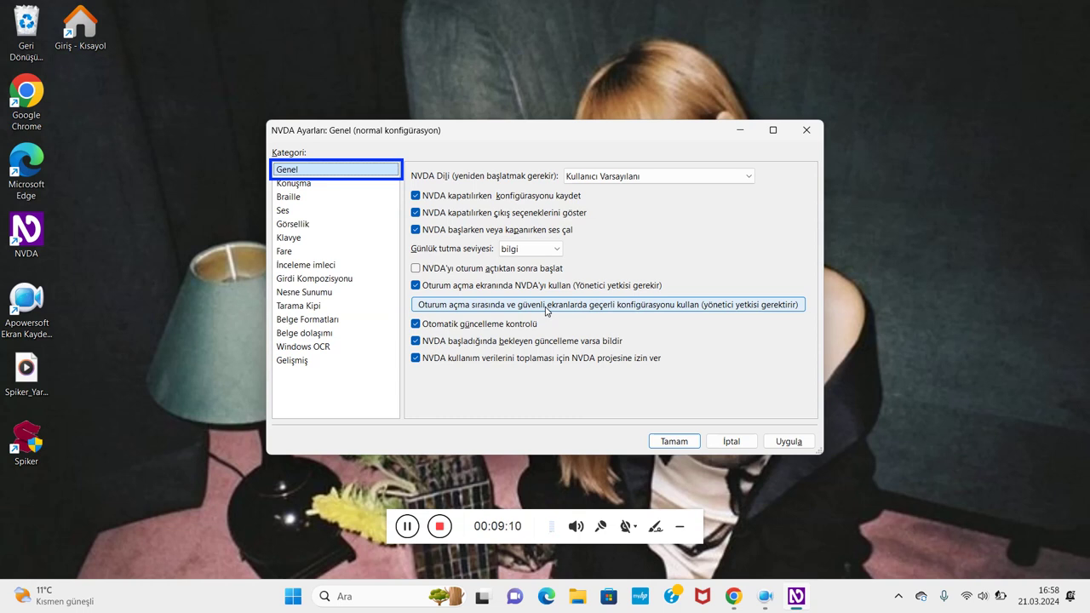
{"action": "key", "text": "Down"}
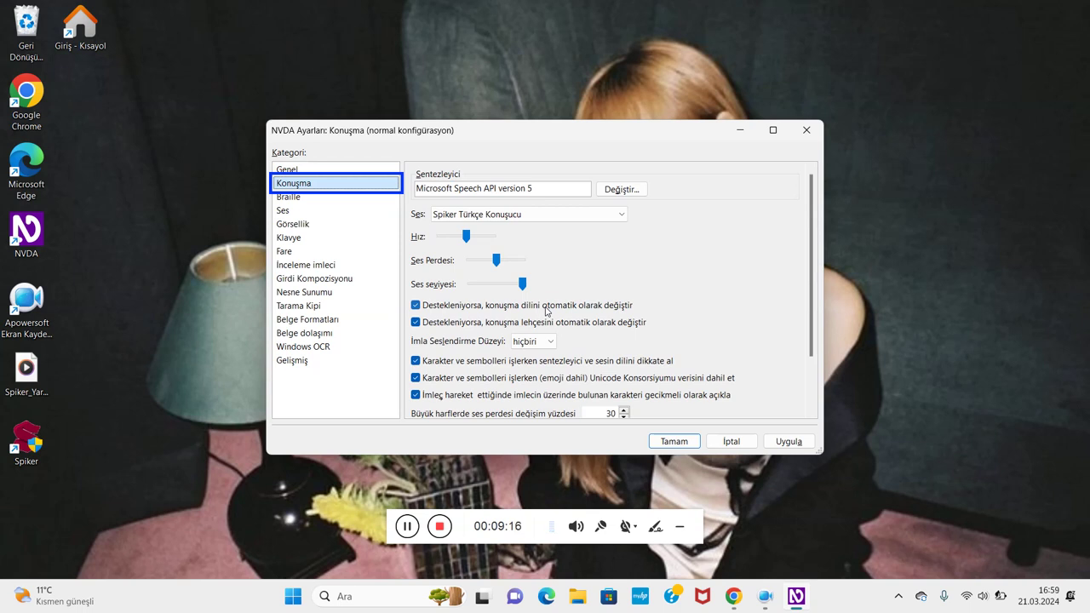
Examine the Konuşma settings for the synthesizer, voice, Hız, Ses Perdesi and Ses seviyesi one by one
{"action": "key", "text": "Tab"}
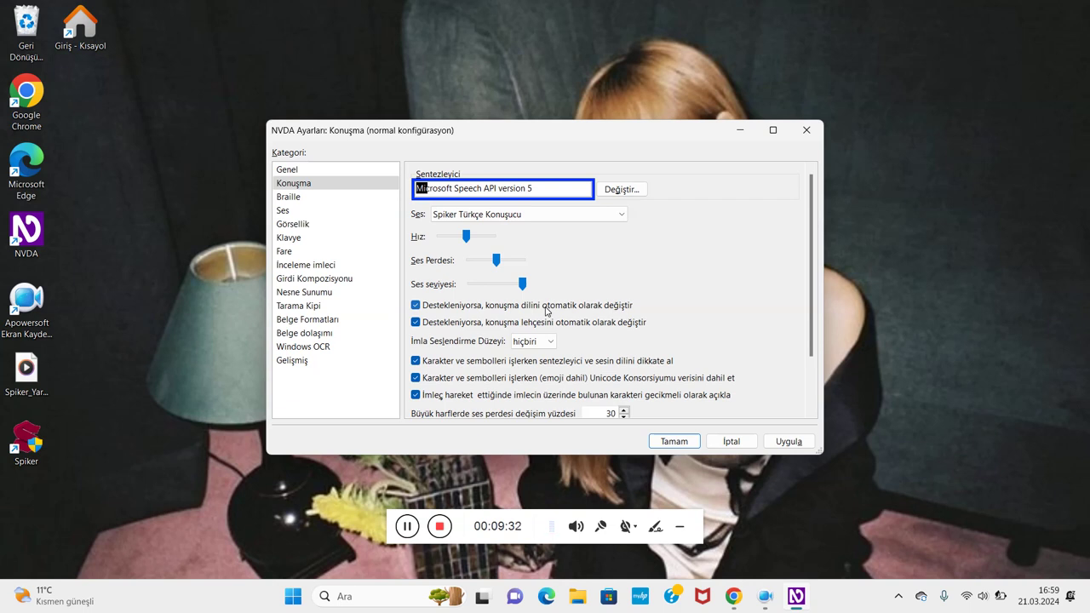
{"action": "key", "text": "Tab"}
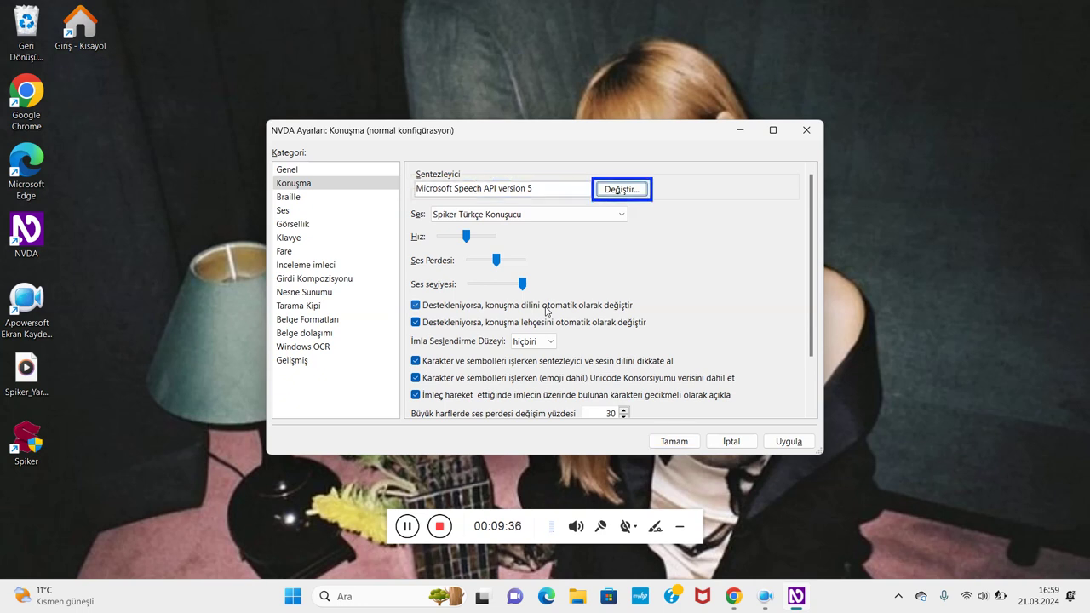
{"action": "key", "text": "Tab"}
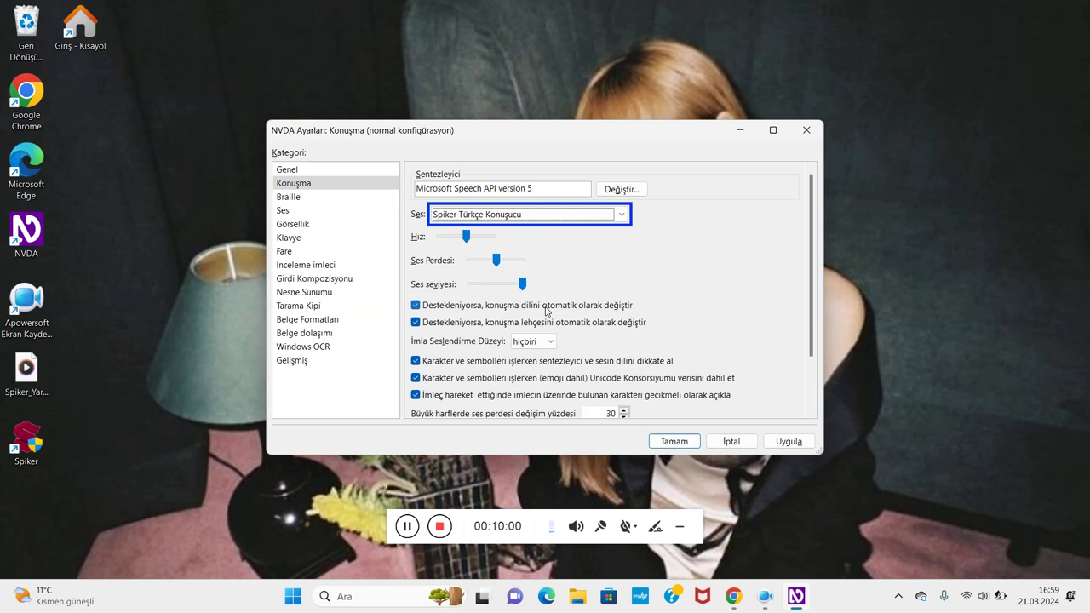
{"action": "key", "text": "Tab"}
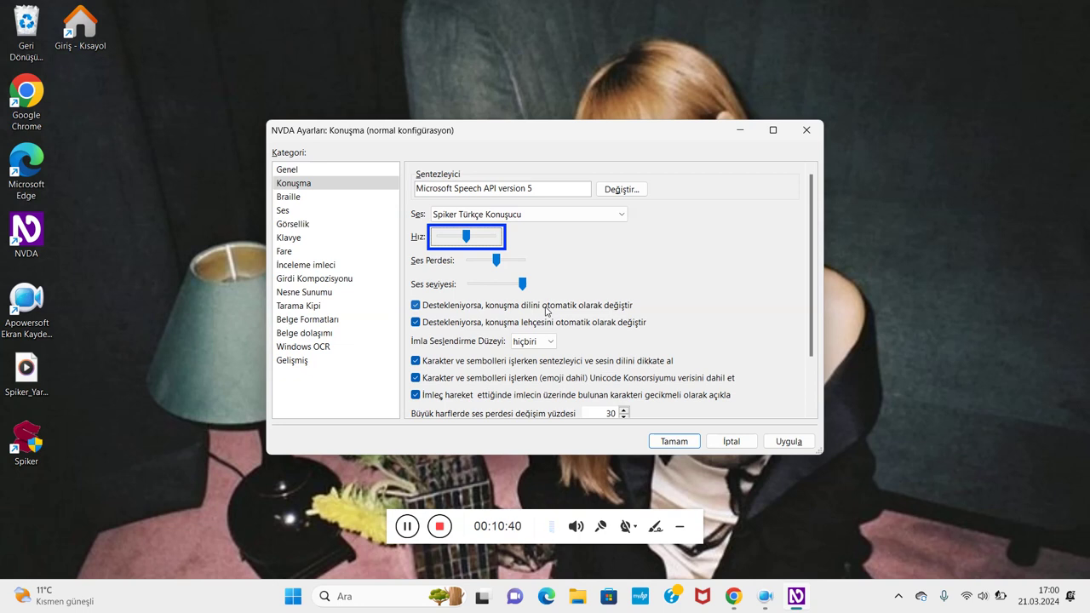
{"action": "key", "text": "Tab"}
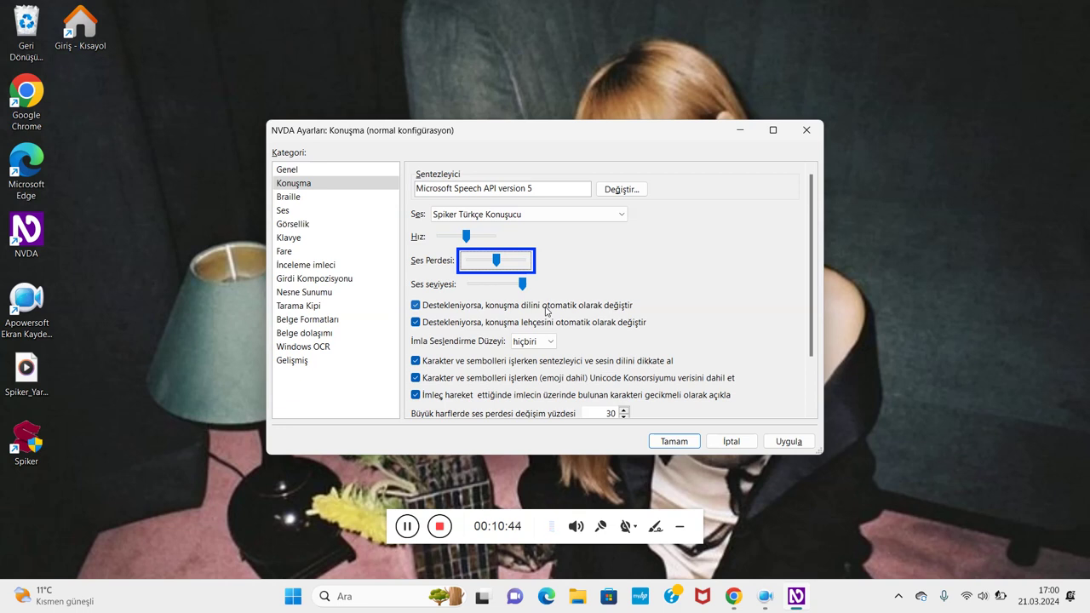
{"action": "key", "text": "Tab"}
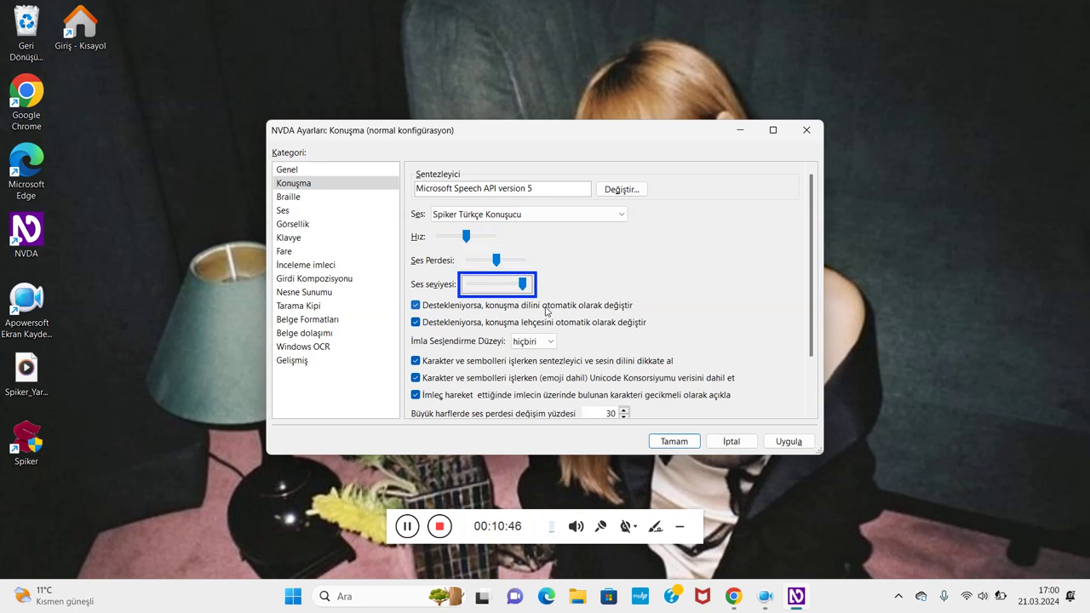
Examine the Konuşma settings one by one, from automatic language switching through the pitch change percentage for capital letters
{"action": "key", "text": "Tab"}
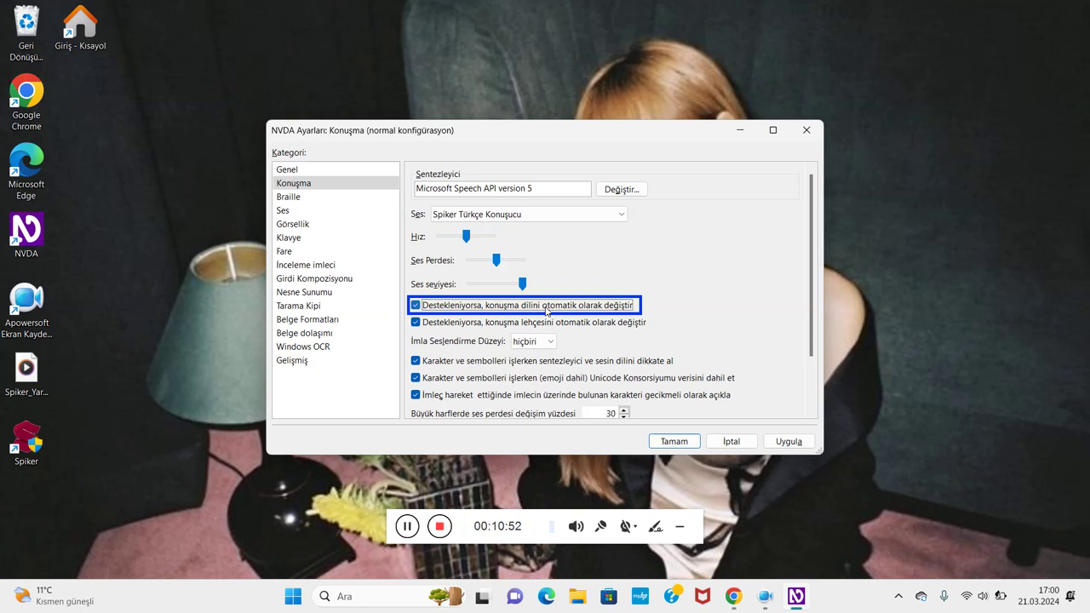
{"action": "key", "text": "Tab"}
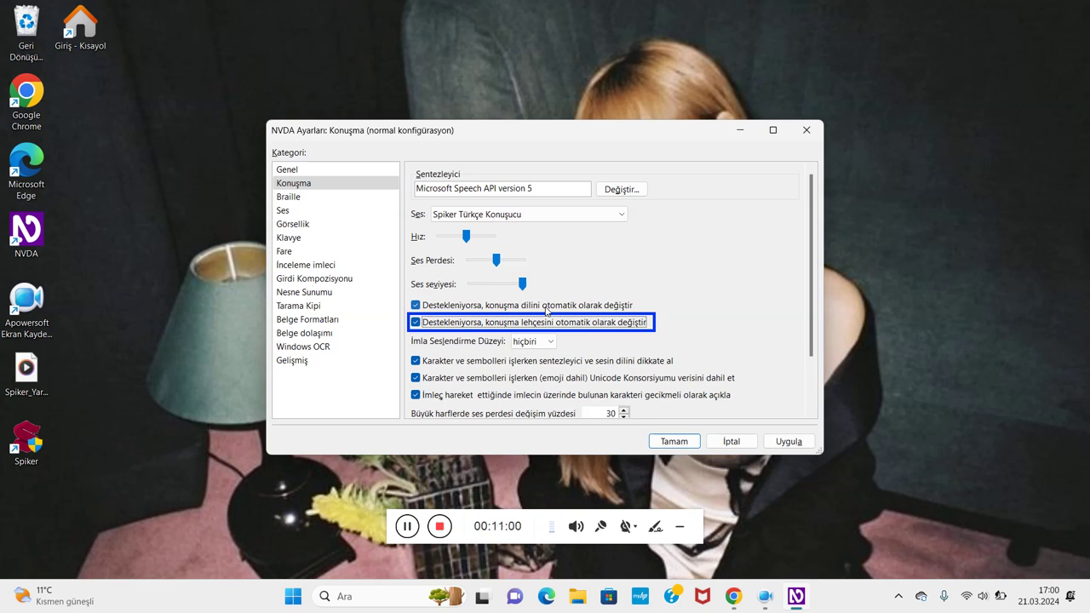
{"action": "key", "text": "Tab"}
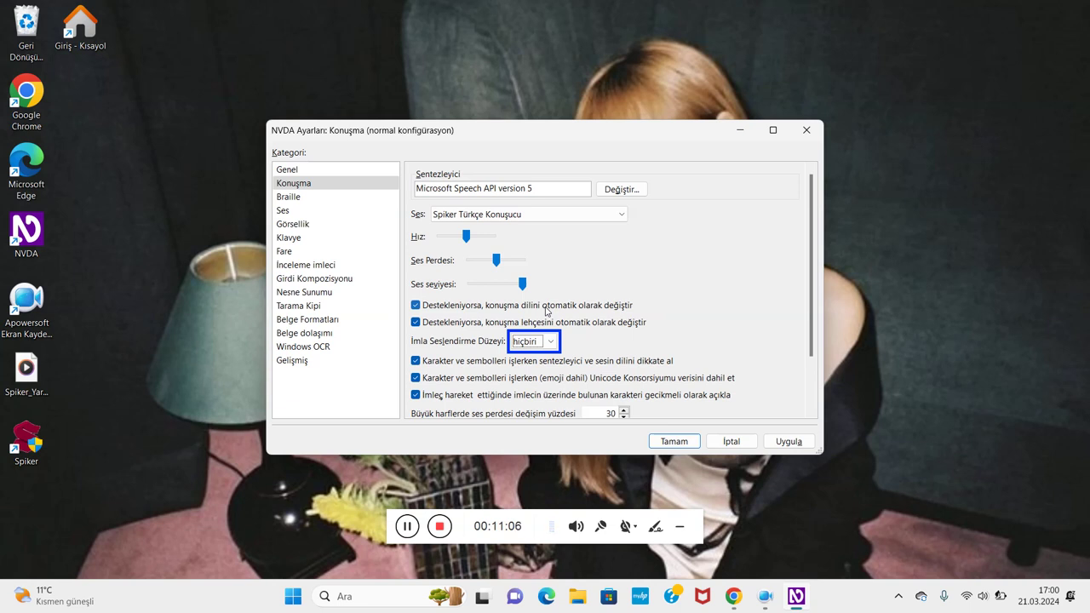
{"action": "key", "text": "Tab"}
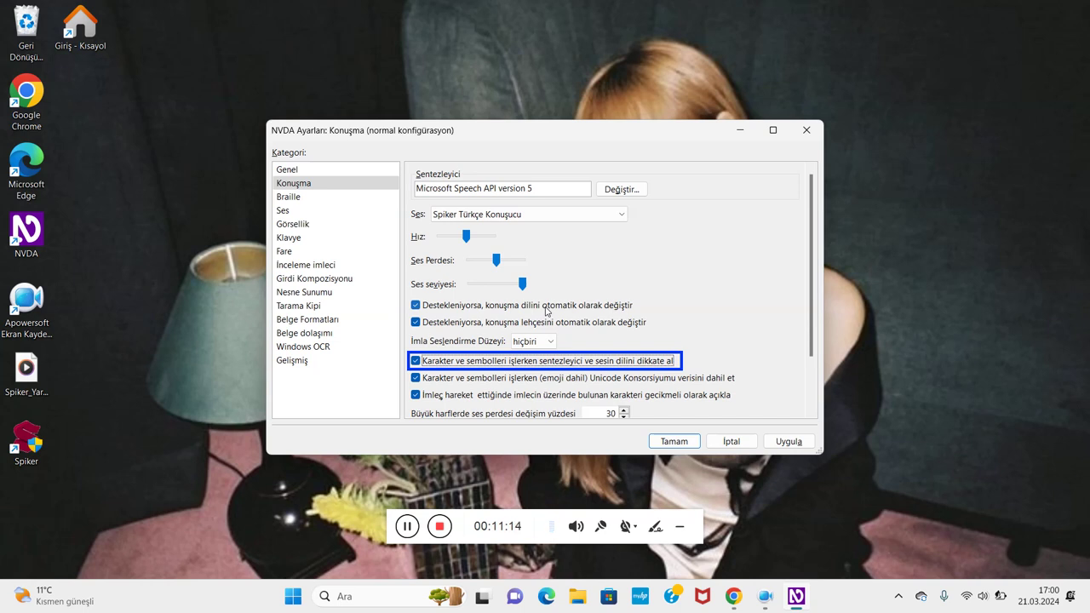
{"action": "key", "text": "Tab"}
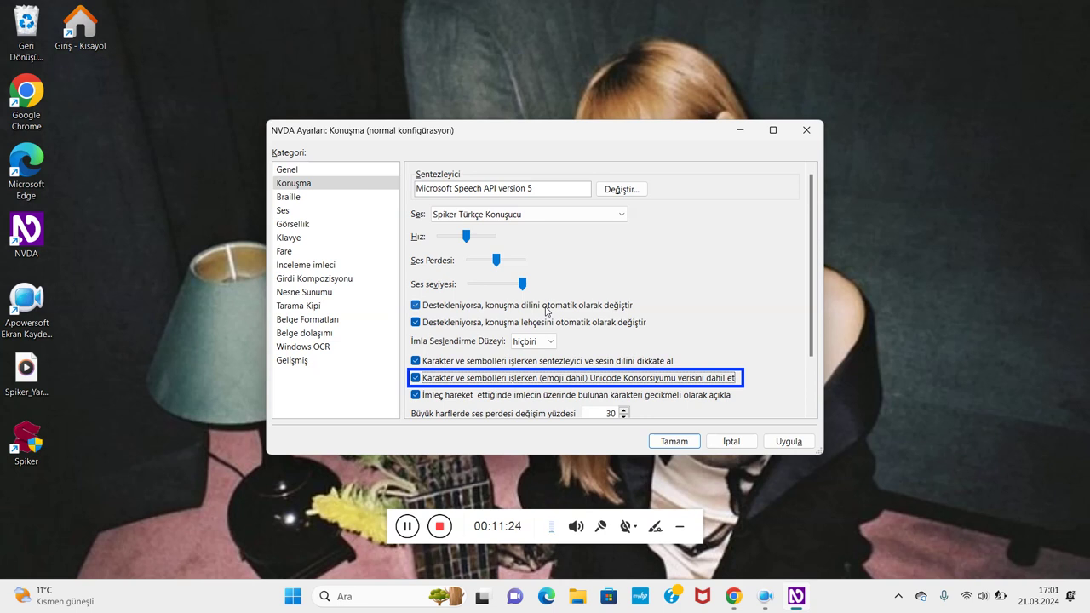
{"action": "key", "text": "Tab"}
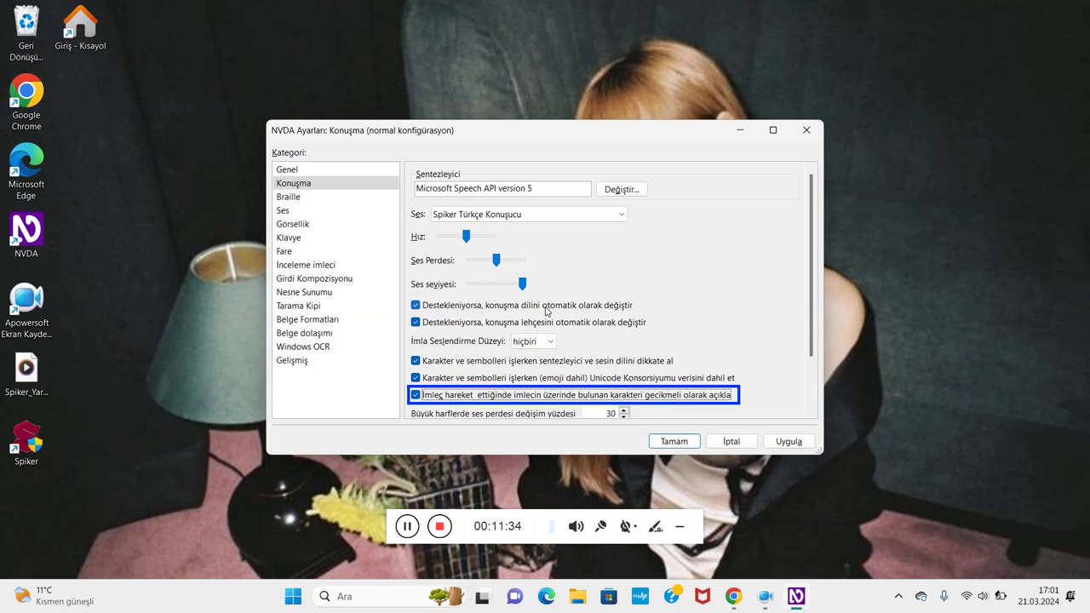
{"action": "key", "text": "Tab"}
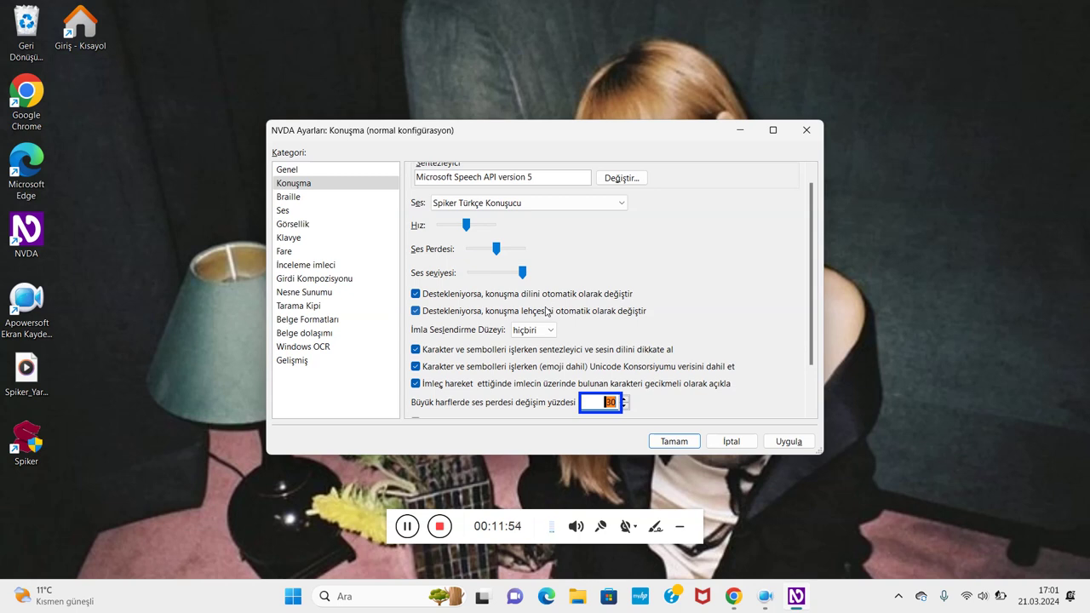
Enable "Büyük harflerden önce büyük de" and "Büyük harflerde bip sesi çıkar", and save the Konuşma settings
{"action": "key", "text": "Tab"}
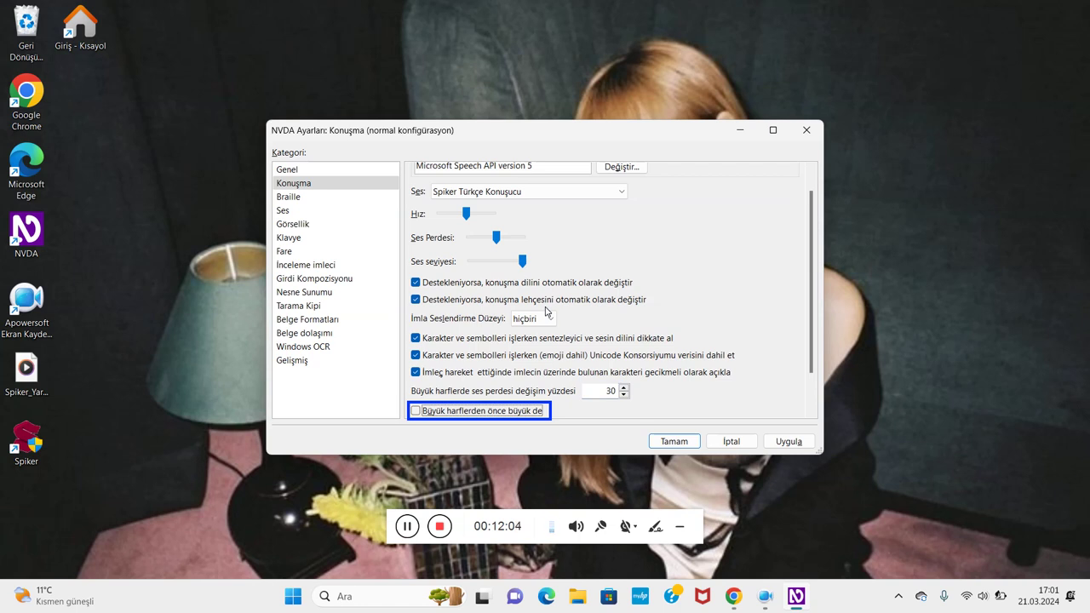
{"action": "key", "text": "space"}
{"action": "key", "text": "Tab"}
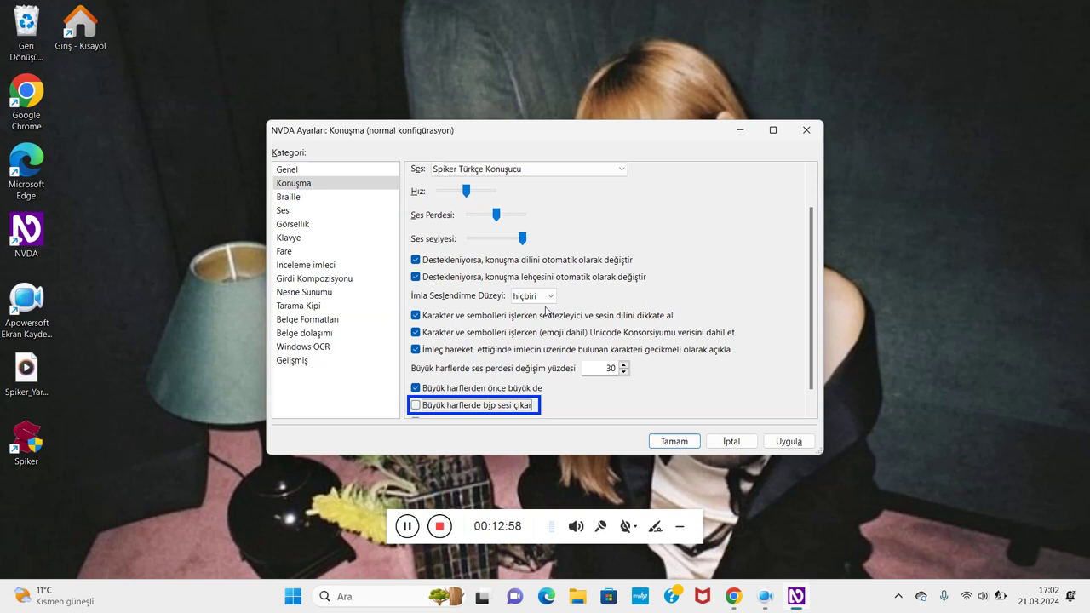
{"action": "key", "text": "space"}
{"action": "key", "text": "Tab"}
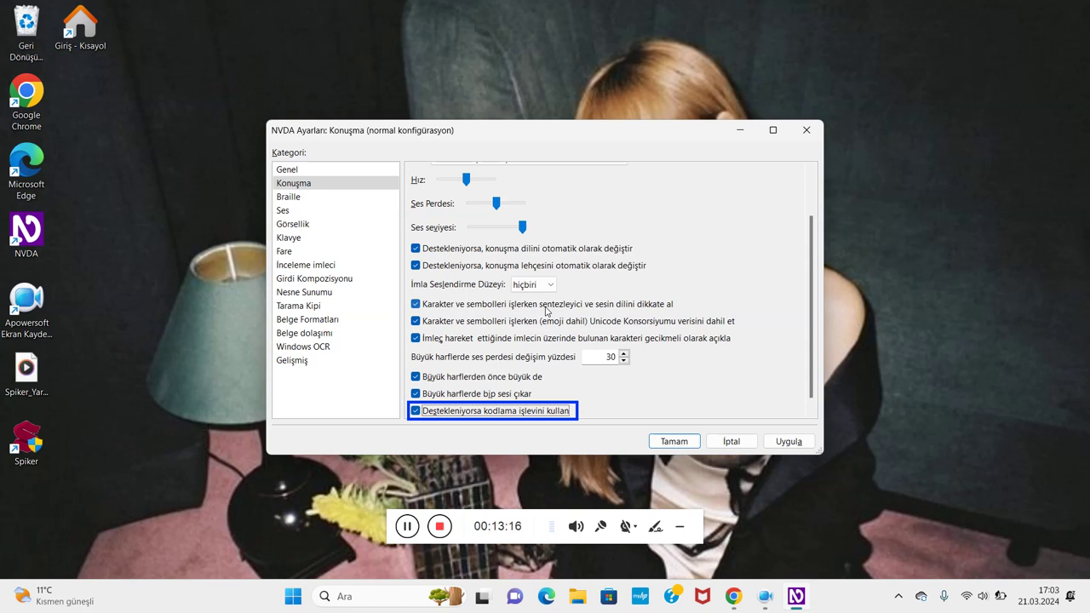
{"action": "key", "text": "Tab"}
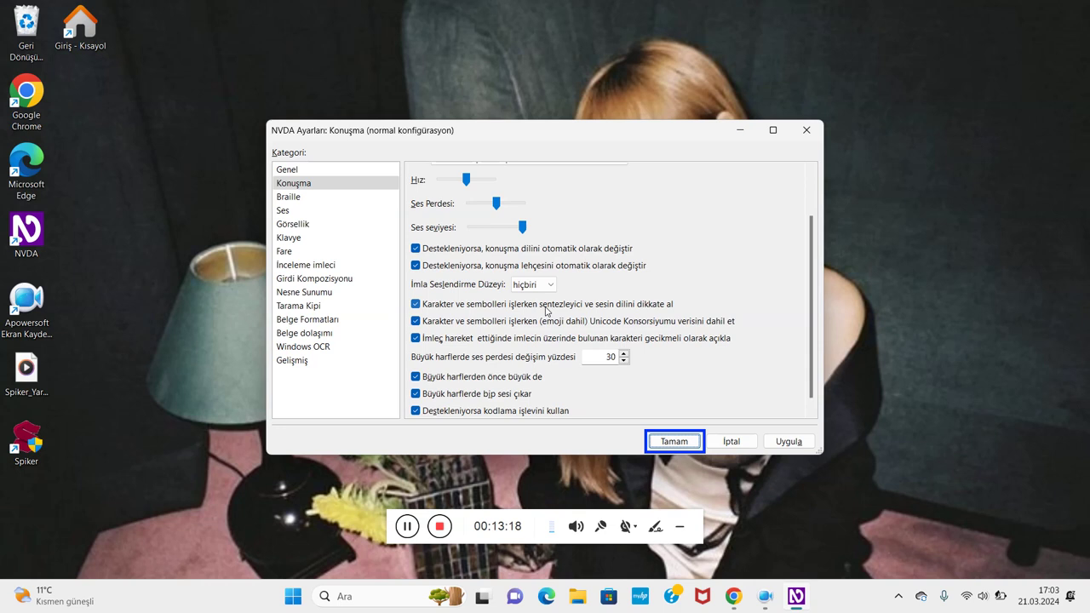
{"action": "key", "text": "Return"}
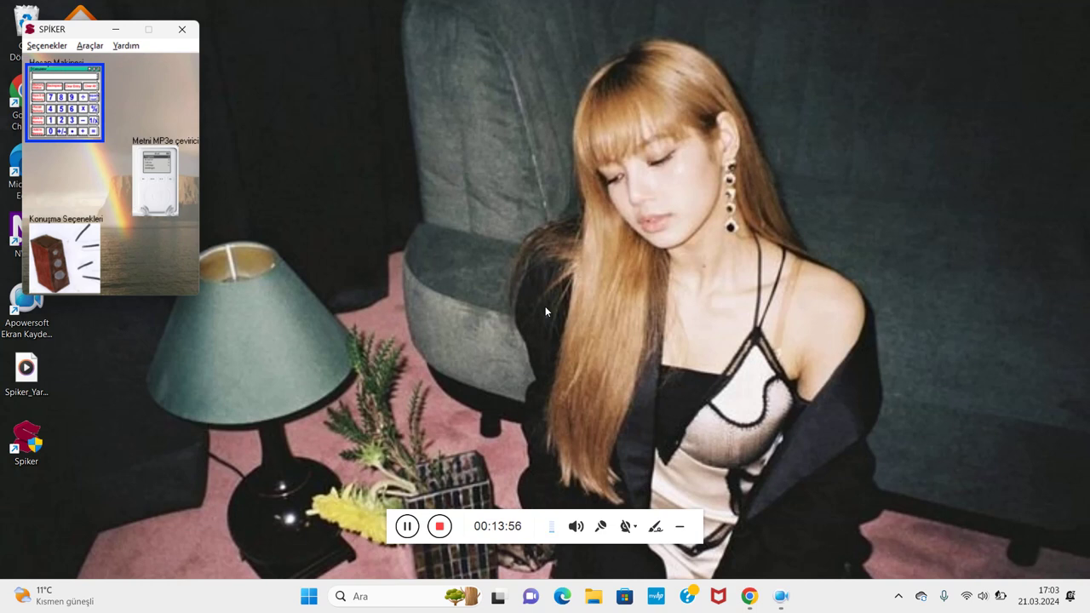
In the SPİKER window, go through Hesap Makinesi, Metni MP3e çevirici and Konuşma Seçenekleri, and open Konuşma Seçenekleri
{"action": "key", "text": "Down"}
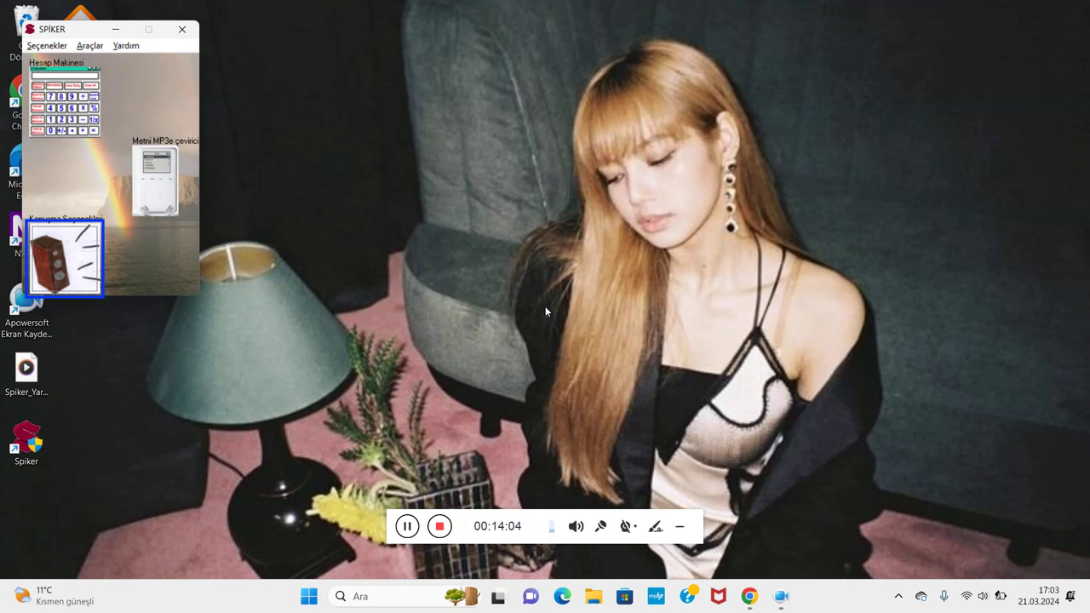
{"action": "key", "text": "Tab"}
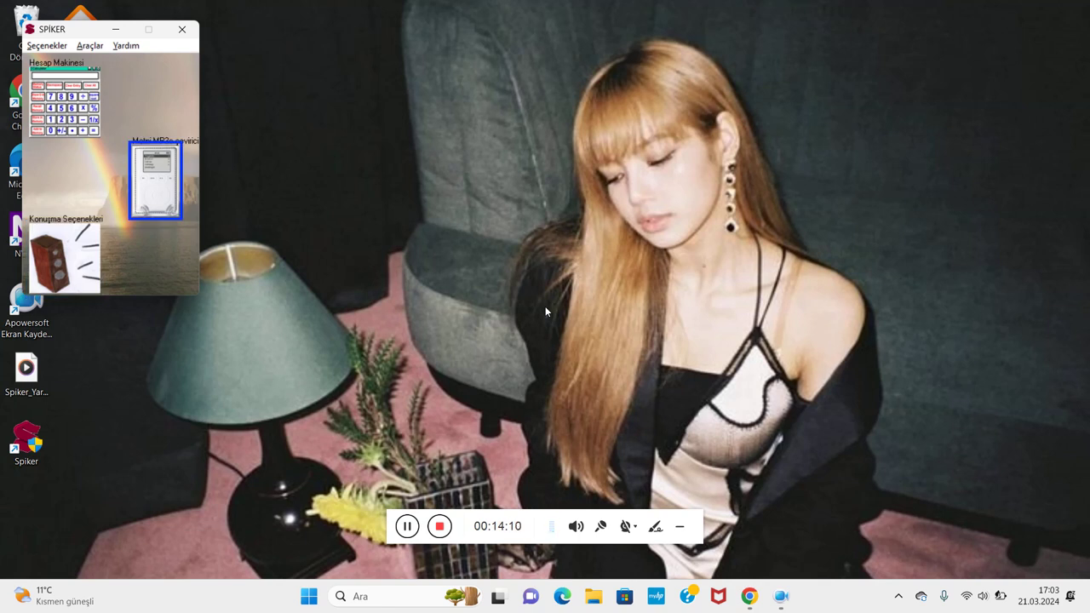
{"action": "key", "text": "Tab"}
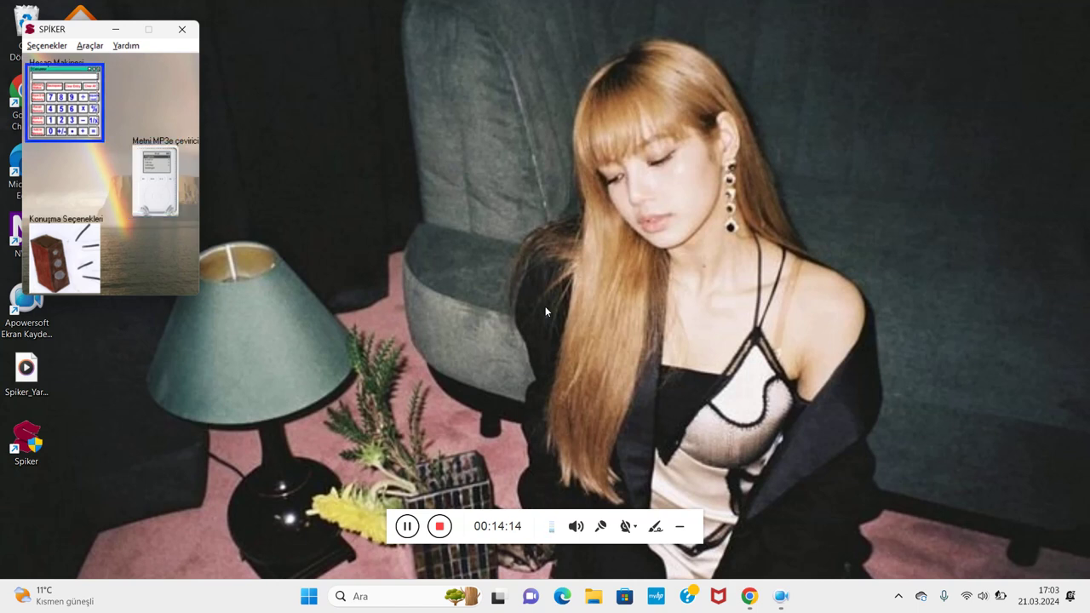
{"action": "key", "text": "Tab"}
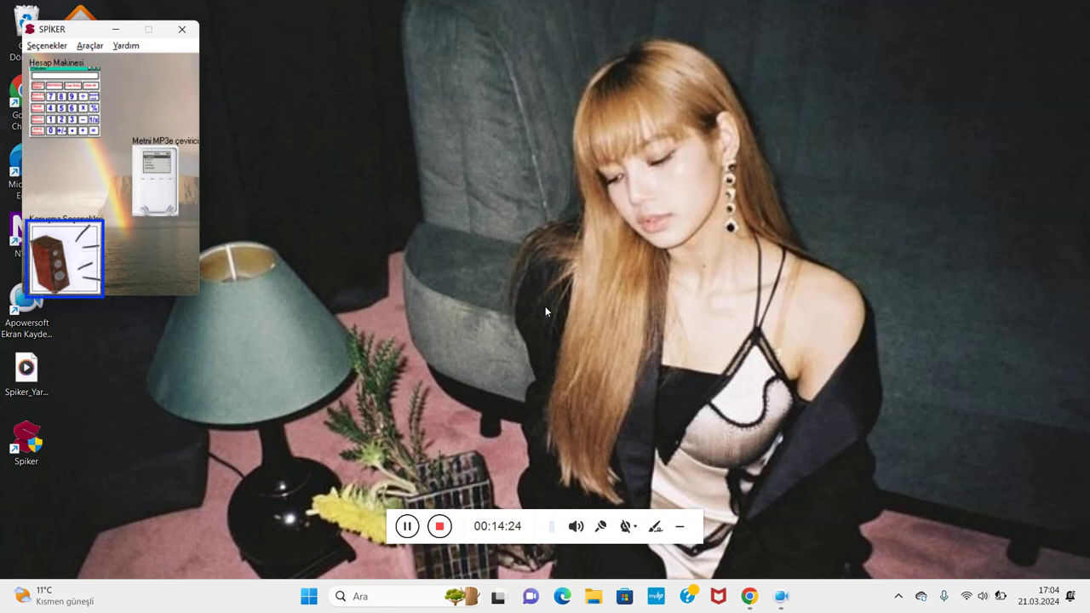
{"action": "key", "text": "Return"}
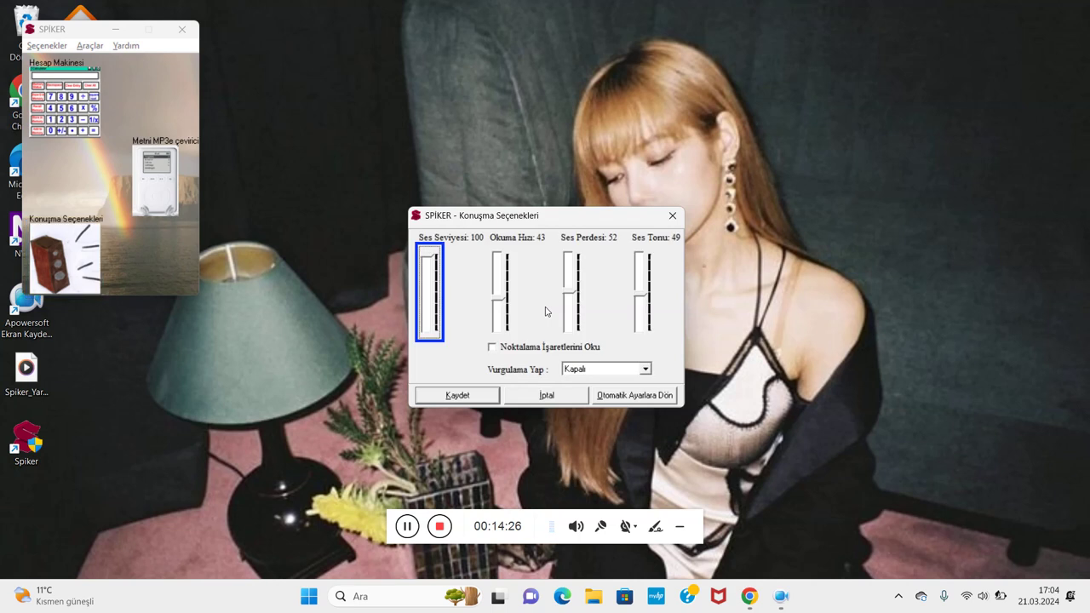